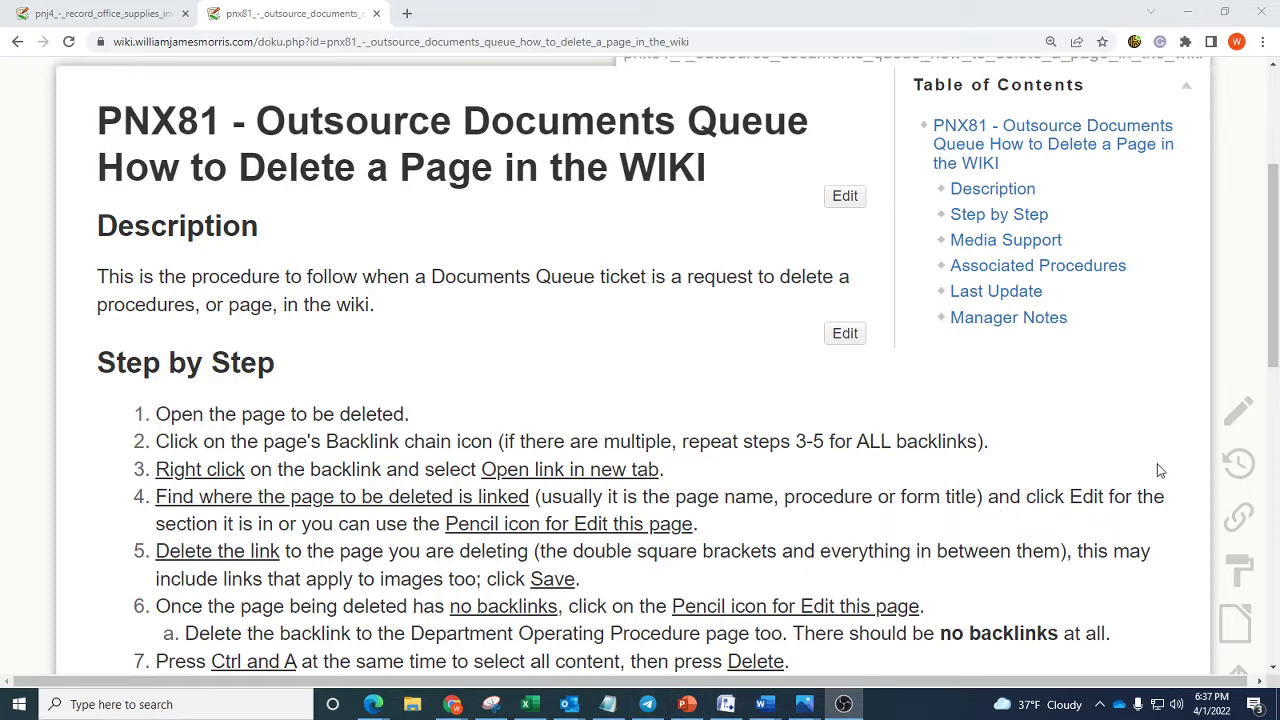
# - Show the Backlinks list for the PNX81 page-deletion procedure, which has four linking pages
pyautogui.click(1160, 516)
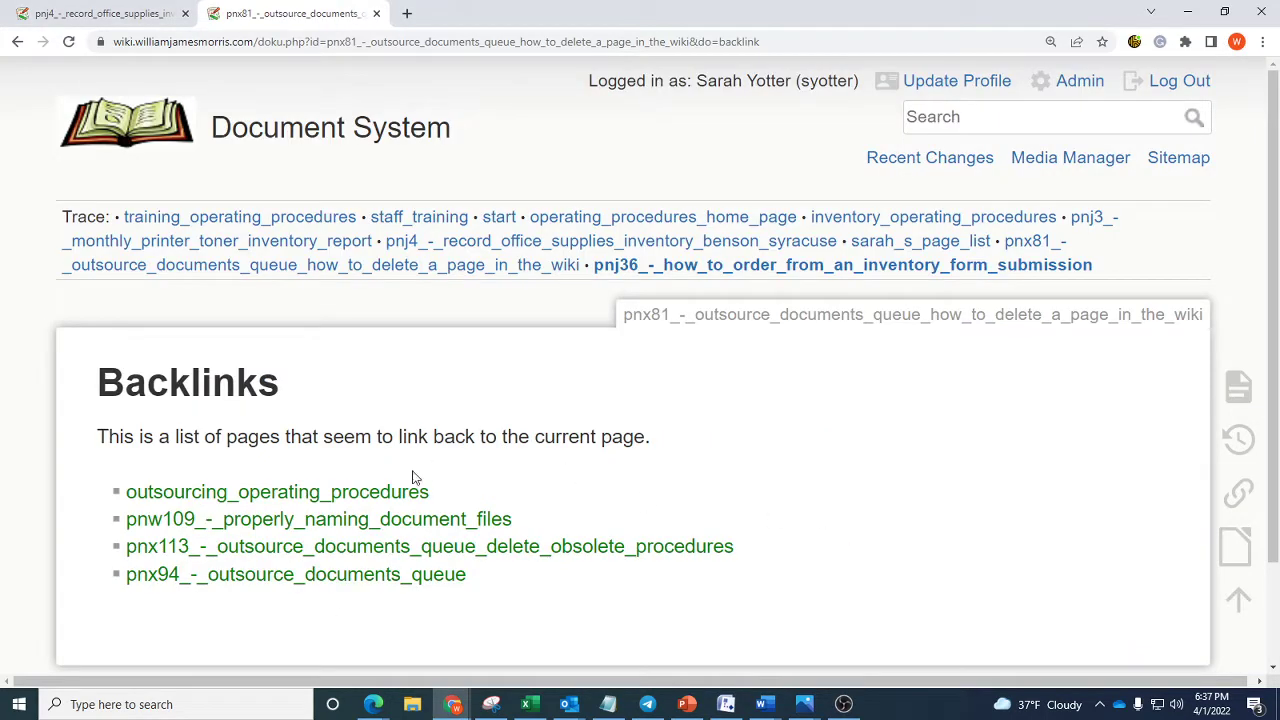
# - Go back to the PNX81 article and highlight step 5 about double square brackets
pyautogui.click(17, 41)
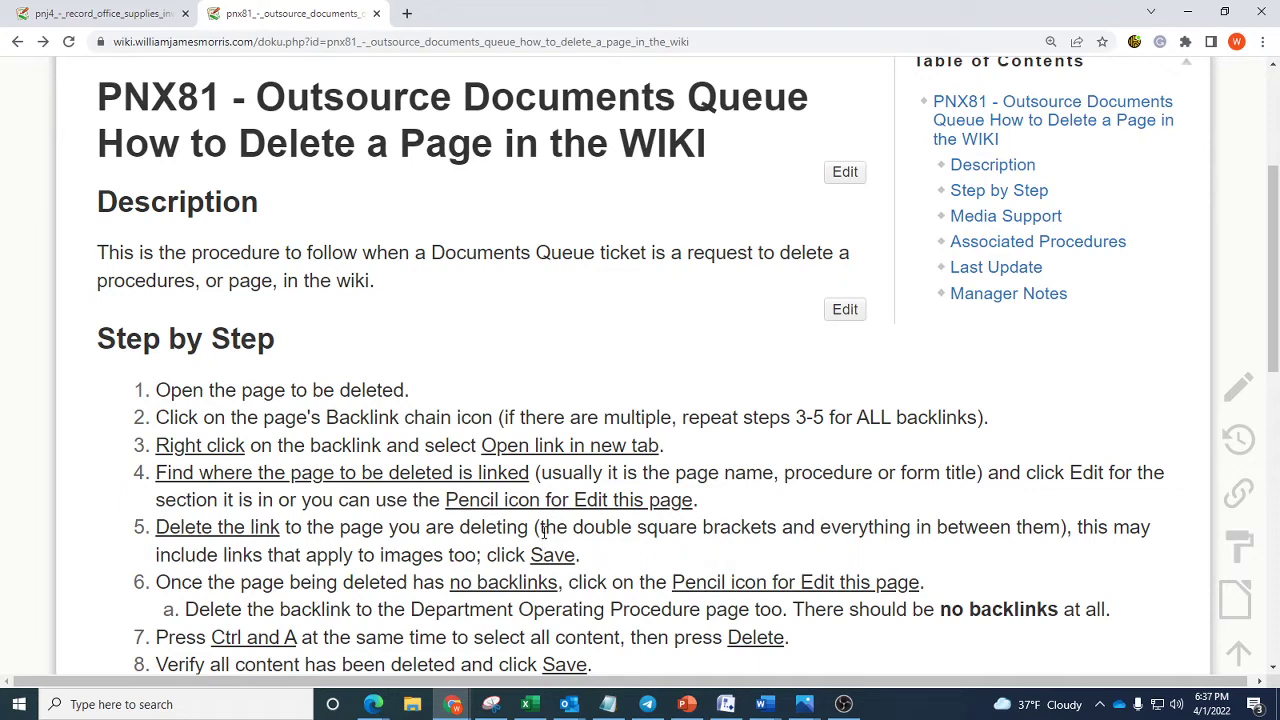
pyautogui.moveTo(539, 527); pyautogui.dragTo(1058, 535)
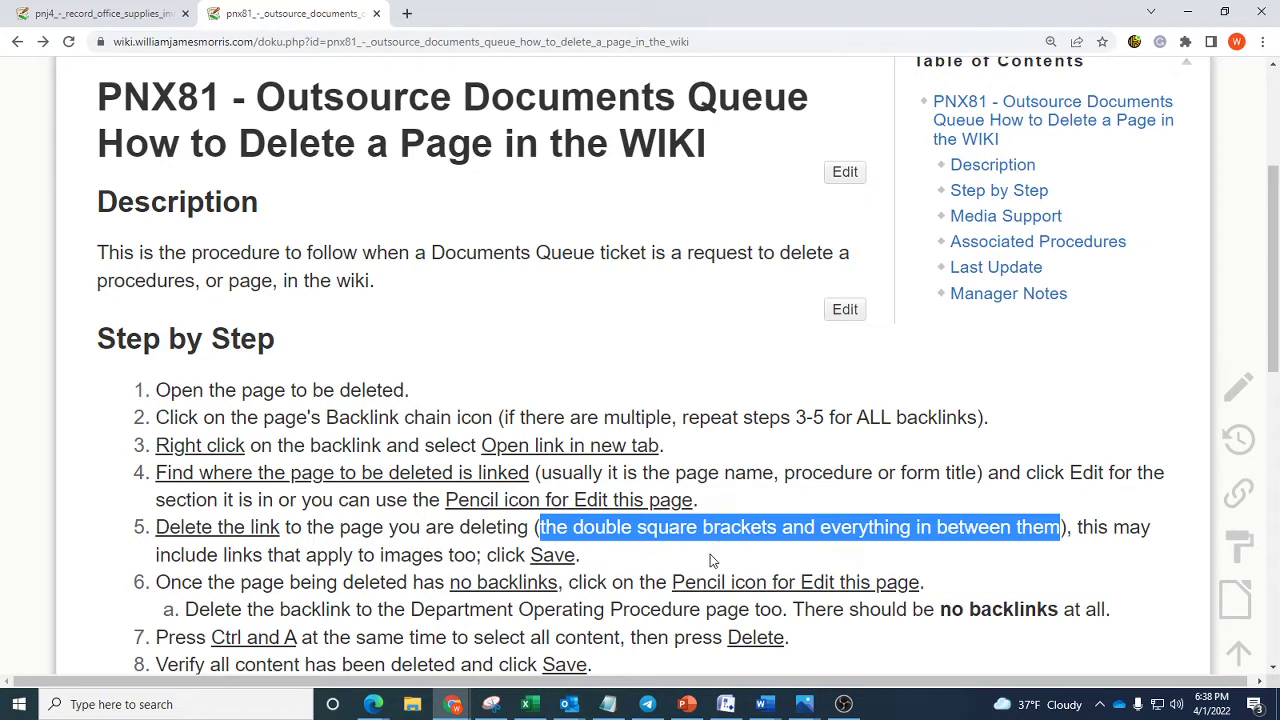
pyautogui.click(610, 562)
# - Scroll through the PNX81 procedure steps, dismissing the search suggestions that popped up
pyautogui.scroll(2, 637, 561)
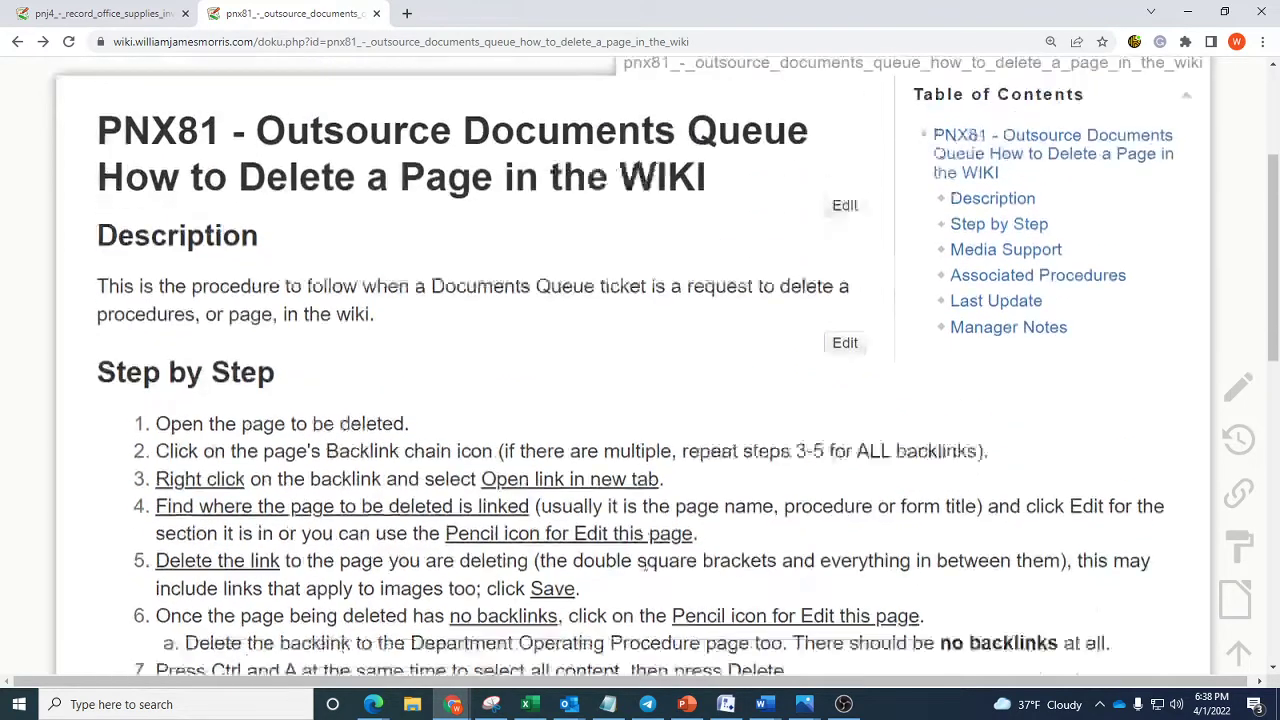
pyautogui.scroll(2, 840, 427)
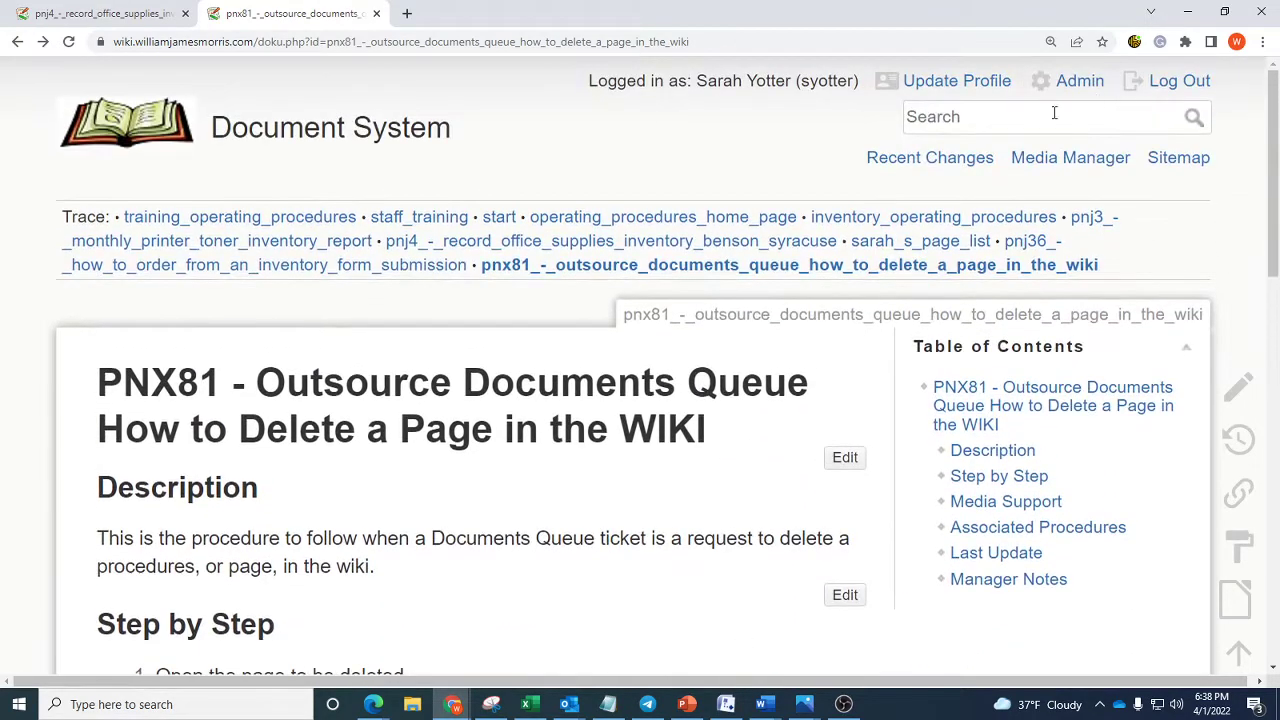
pyautogui.click(1040, 117)
pyautogui.click(657, 540)
pyautogui.scroll(-3, 682, 661)
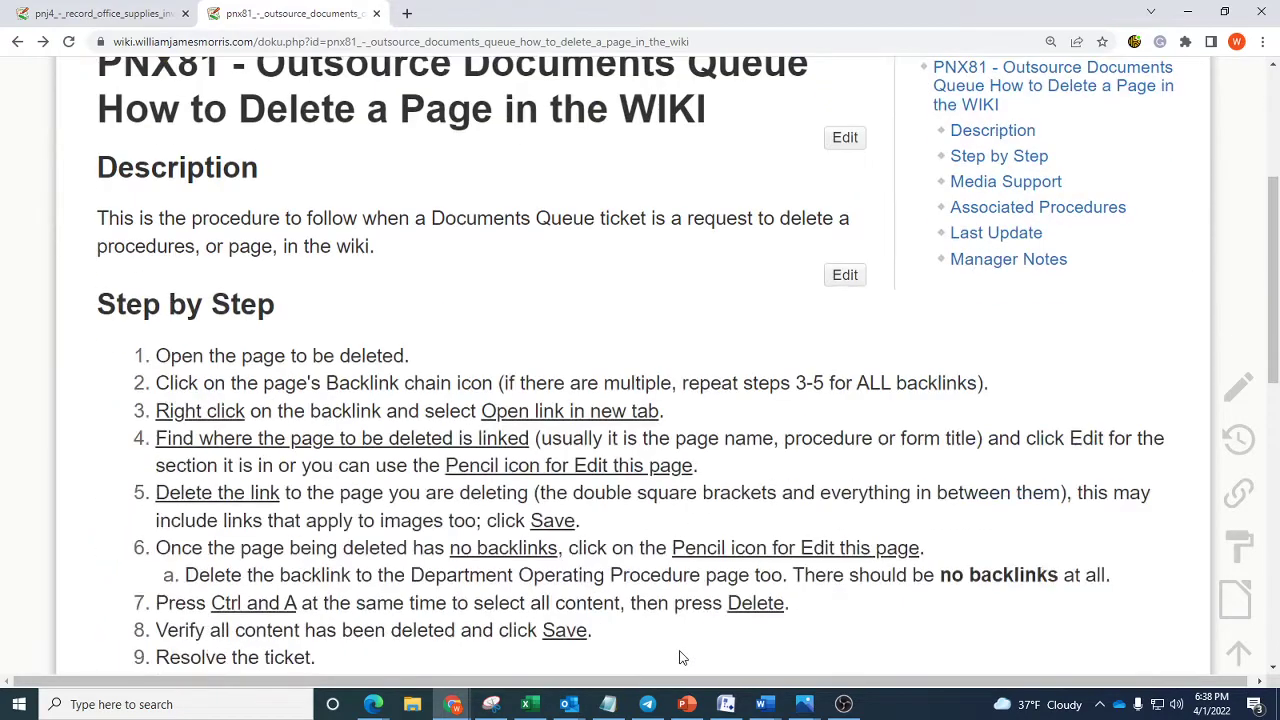
pyautogui.scroll(1, 700, 626)
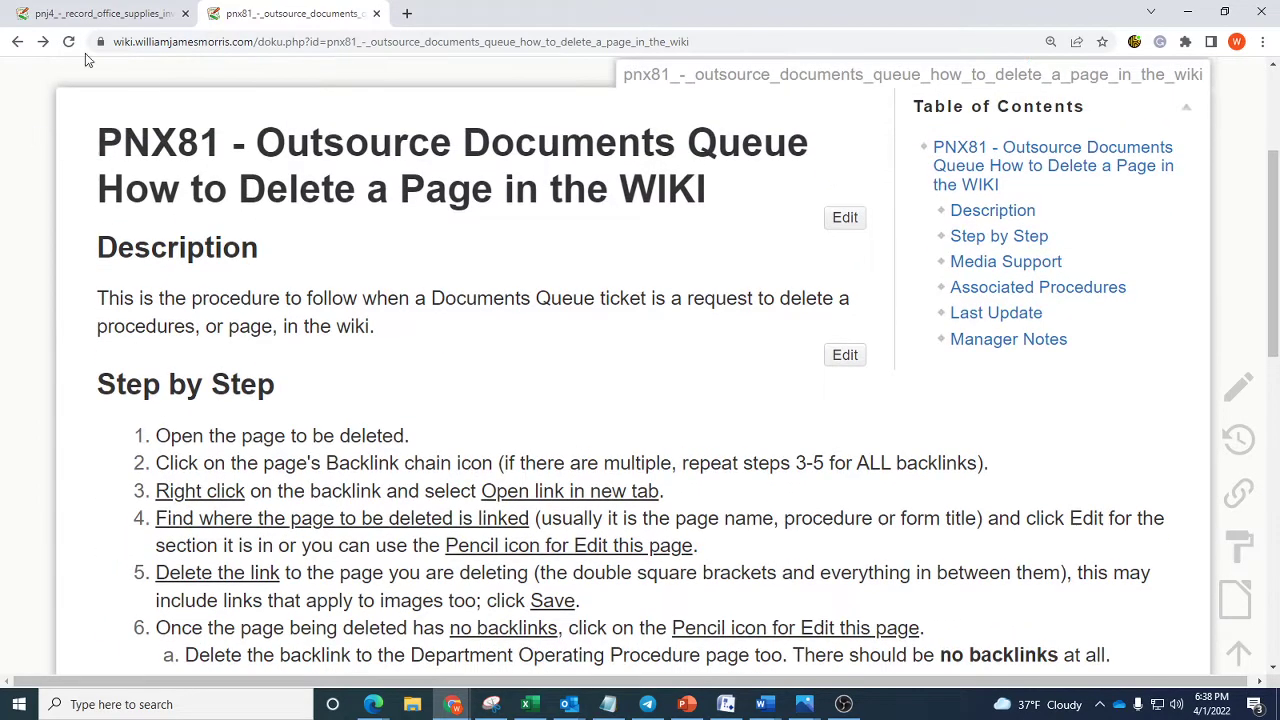
# - On the PNJ4 page, show the list of pages linking to it
pyautogui.click(100, 13)
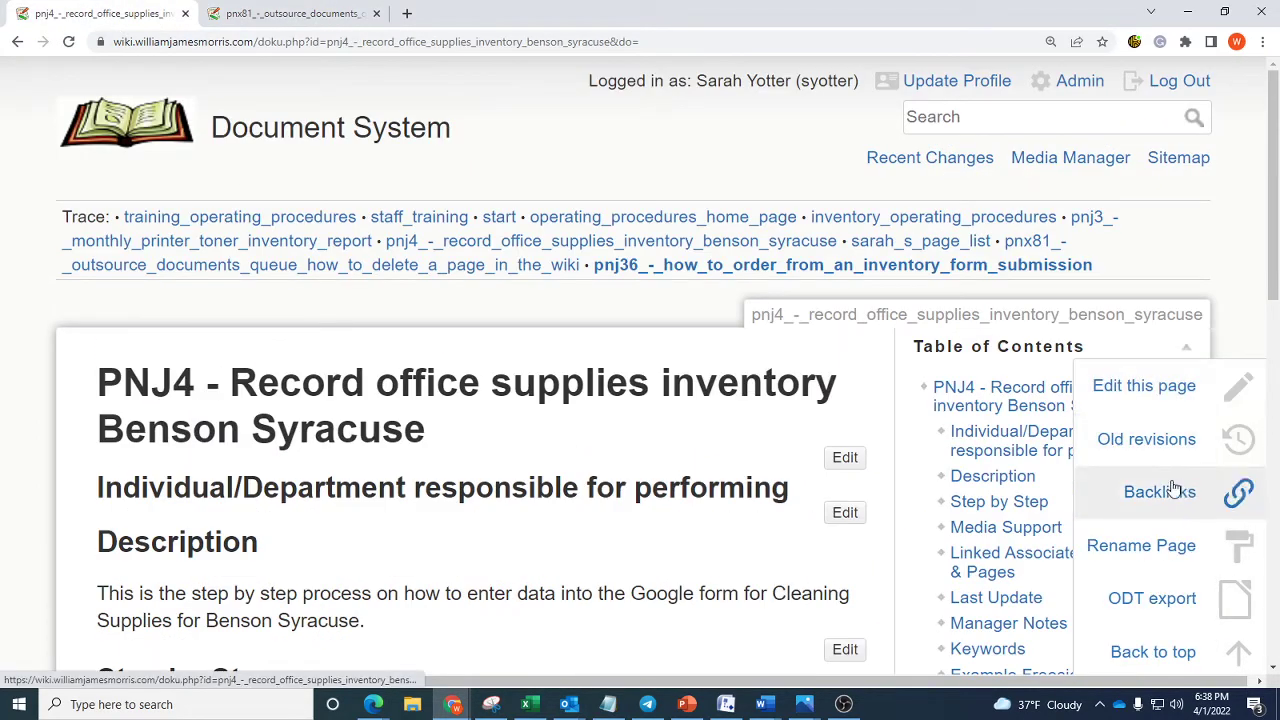
pyautogui.scroll(-3, 760, 557)
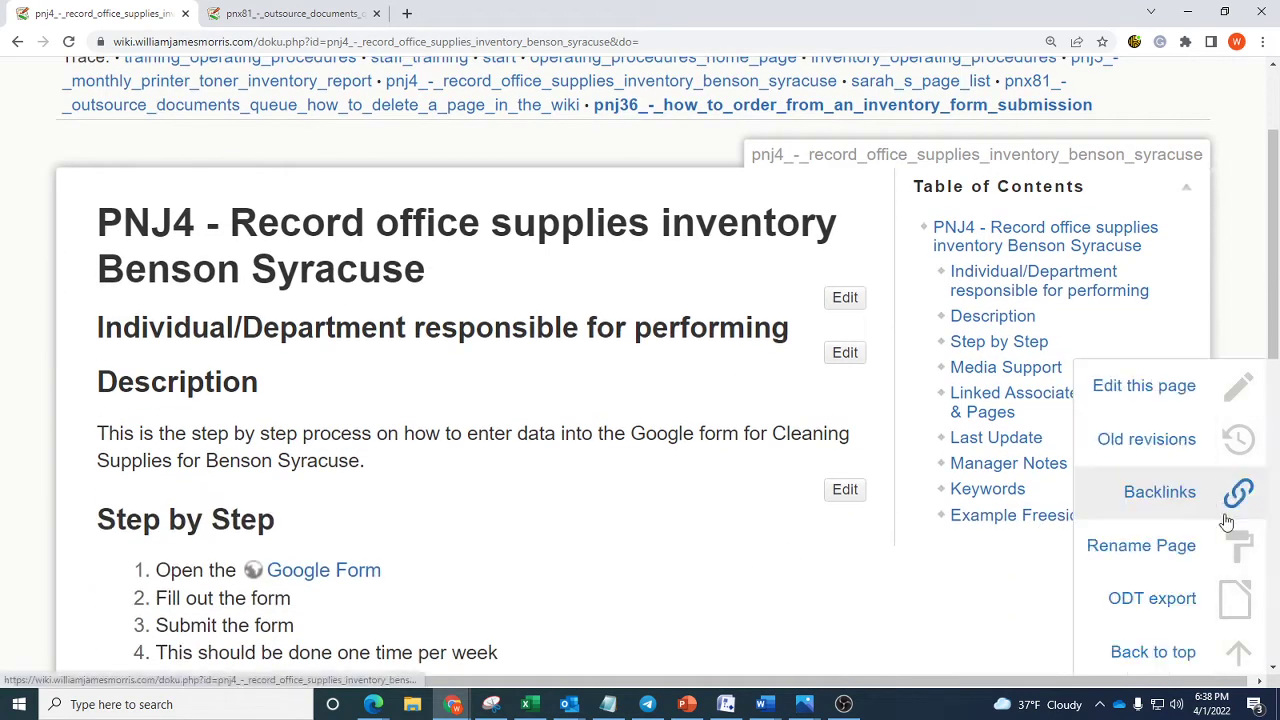
pyautogui.click(1197, 503)
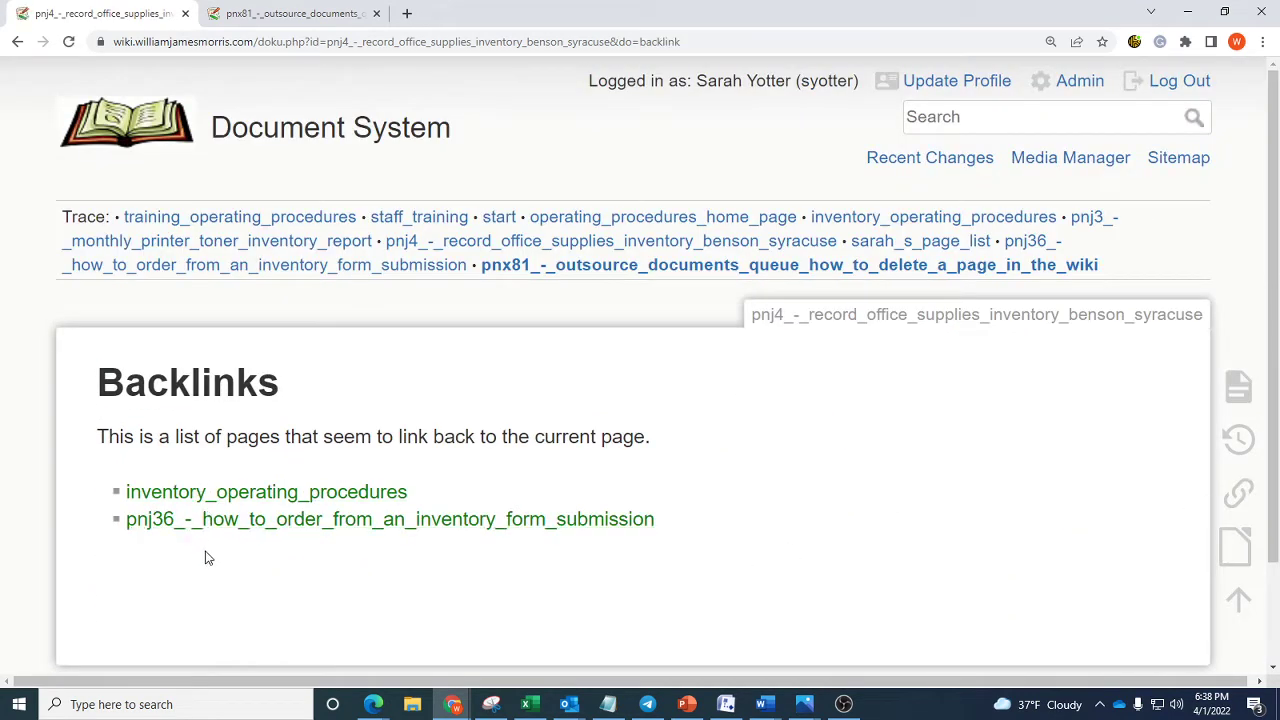
# - Open the pnj36 backlink in a new tab and switch to it
pyautogui.rightClick(316, 522)
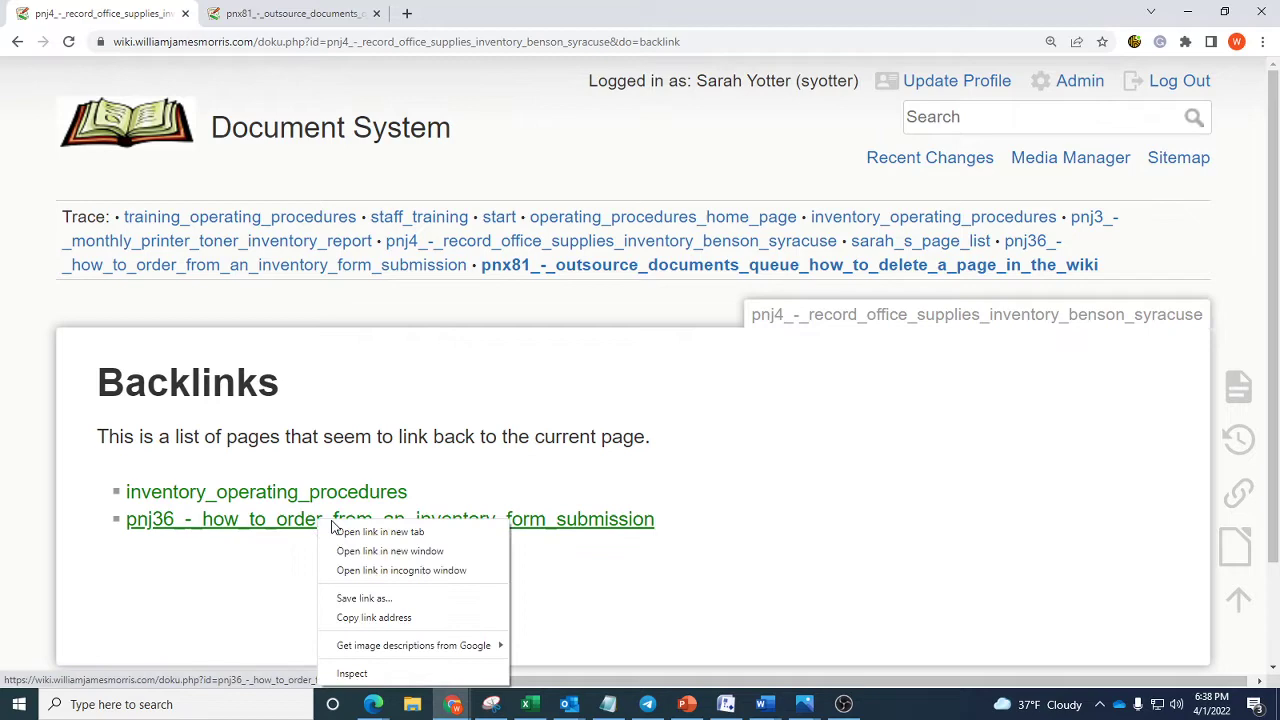
pyautogui.click(380, 532)
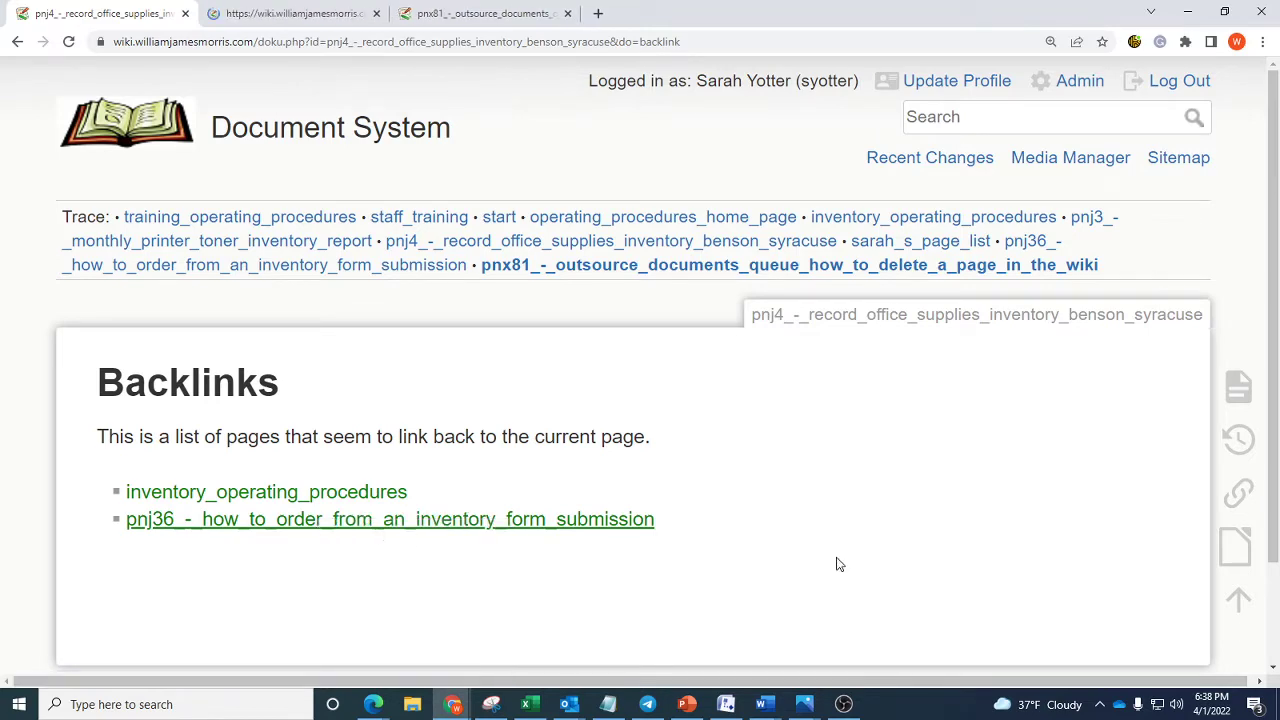
pyautogui.click(312, 16)
pyautogui.scroll(-2, 618, 430)
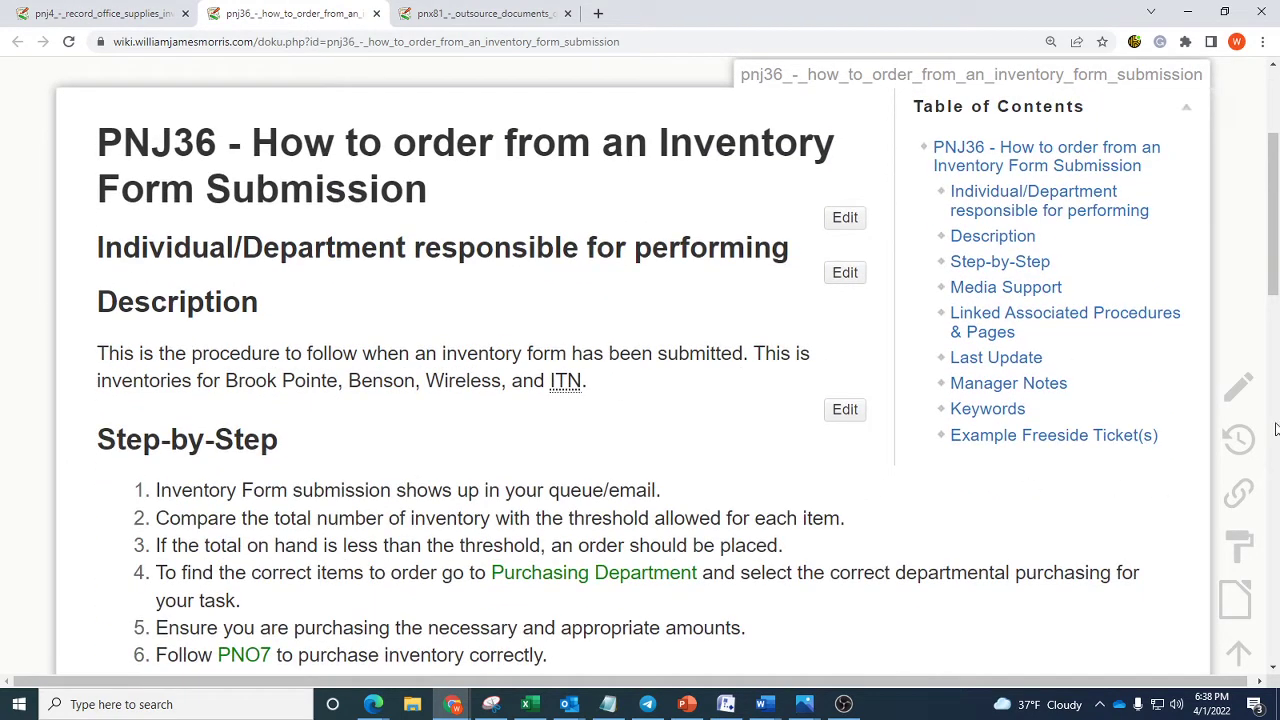
# - In PNJ36's source, find the pnj4 link line, delete it and its blank line, and save
pyautogui.click(1172, 400)
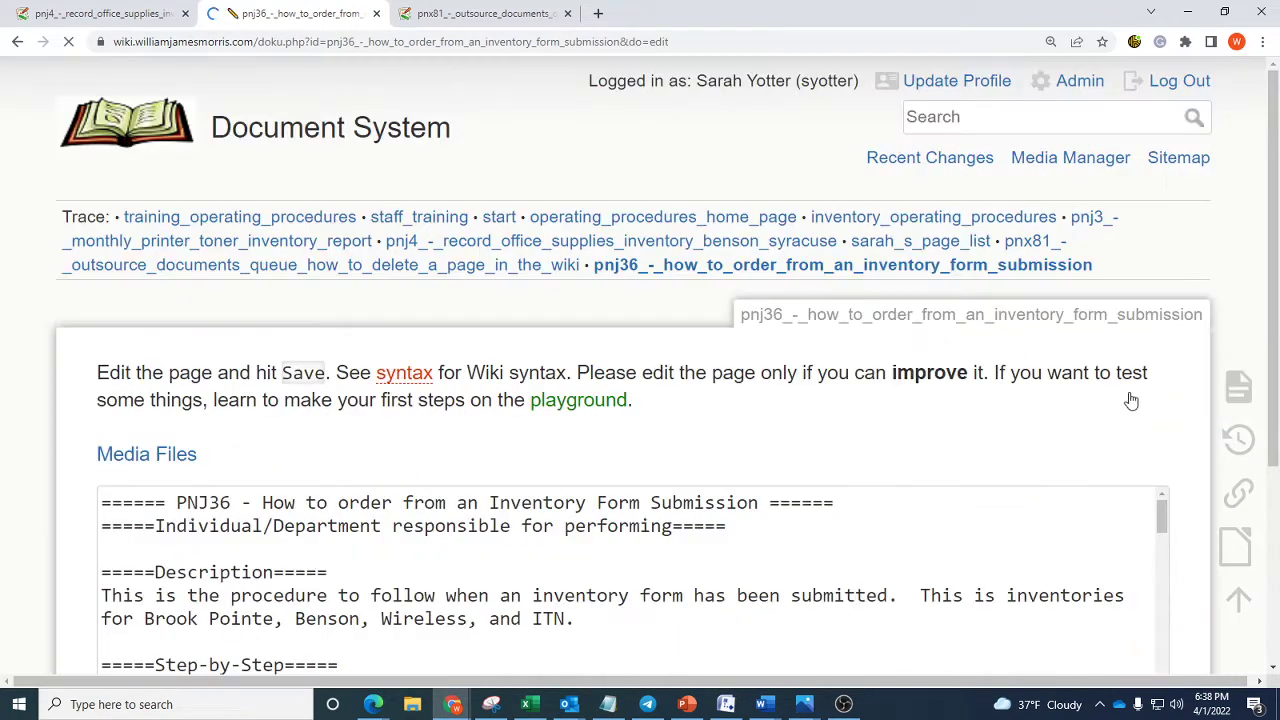
pyautogui.hotkey('ctrl', 'f')
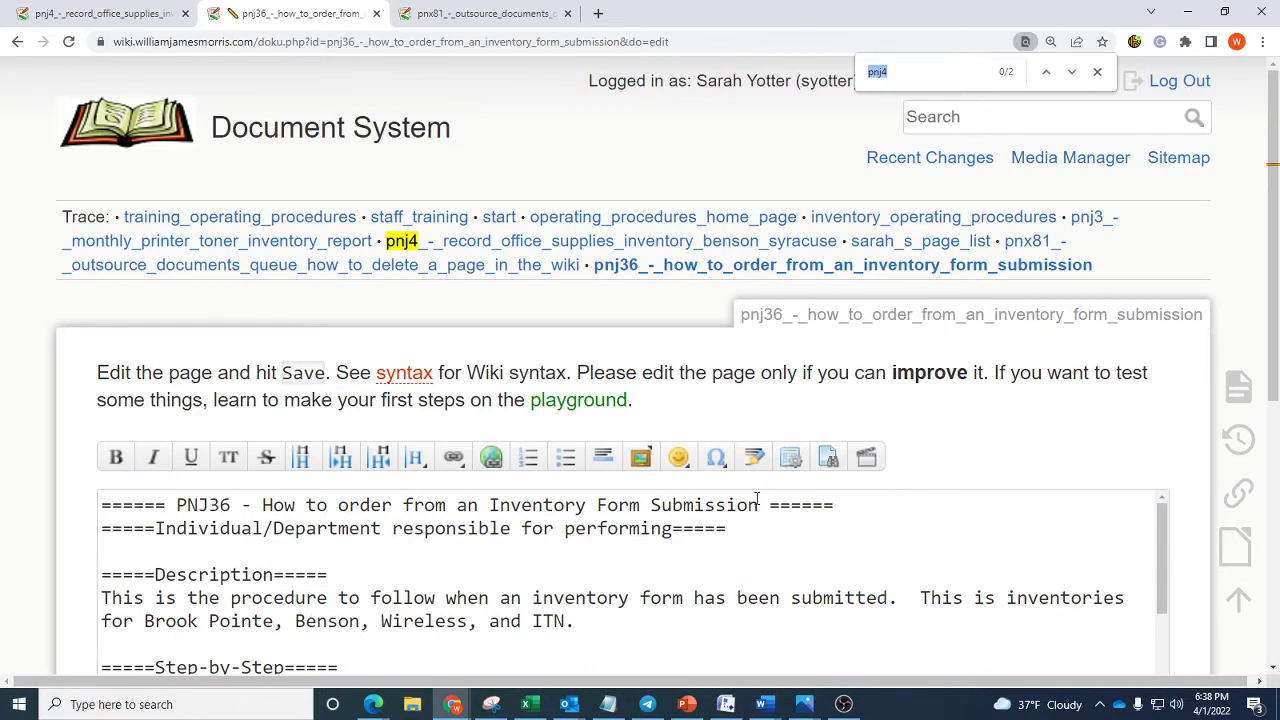
pyautogui.click(920, 71)
pyautogui.press('Return')
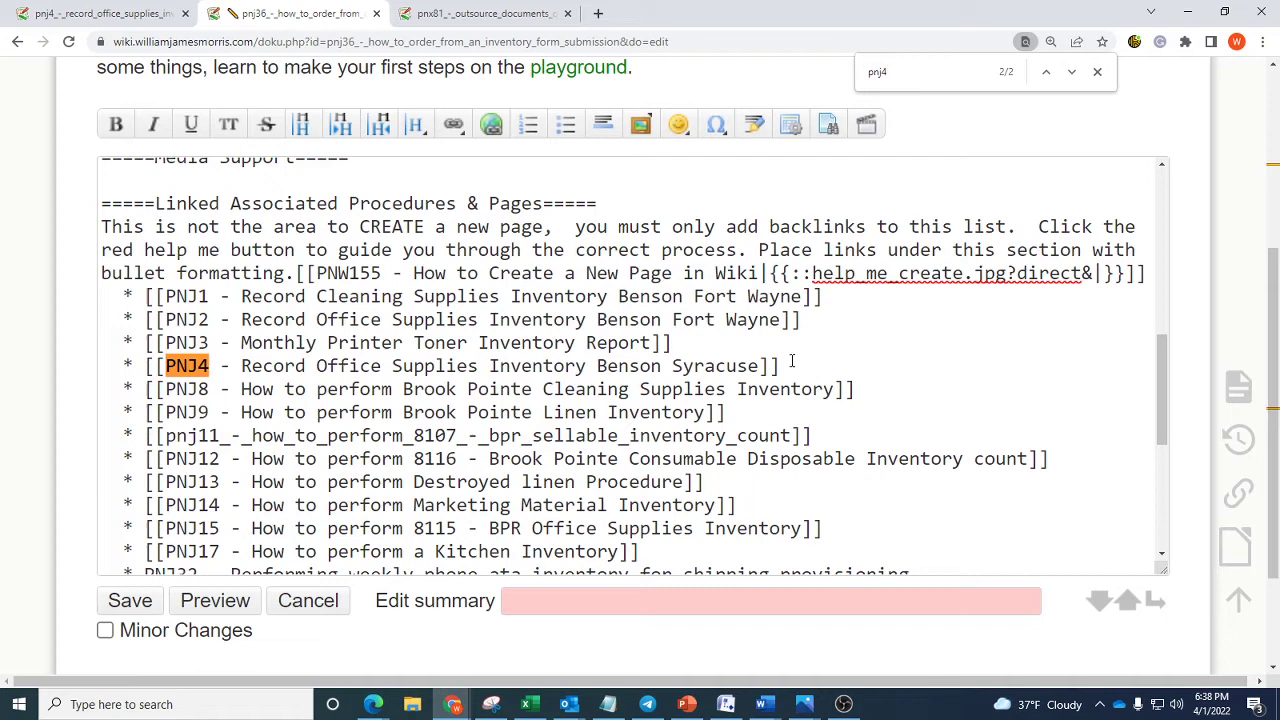
pyautogui.moveTo(791, 363); pyautogui.dragTo(73, 356)
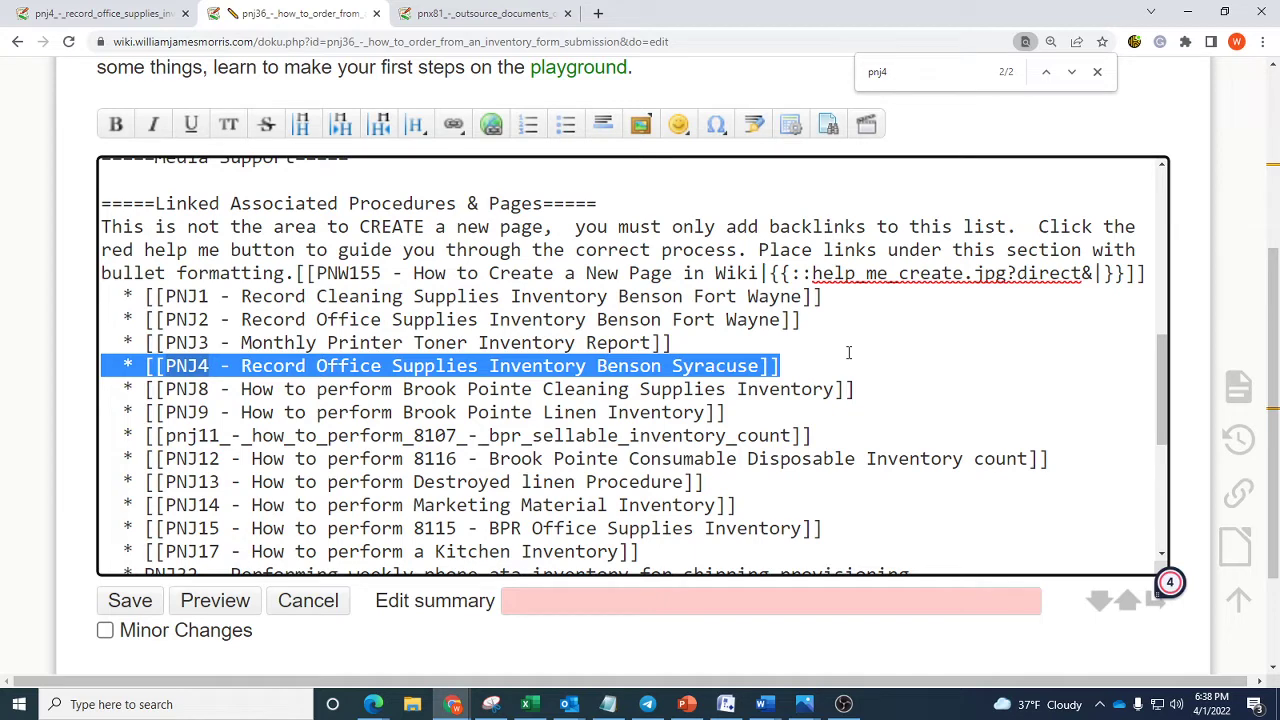
pyautogui.press('Delete')
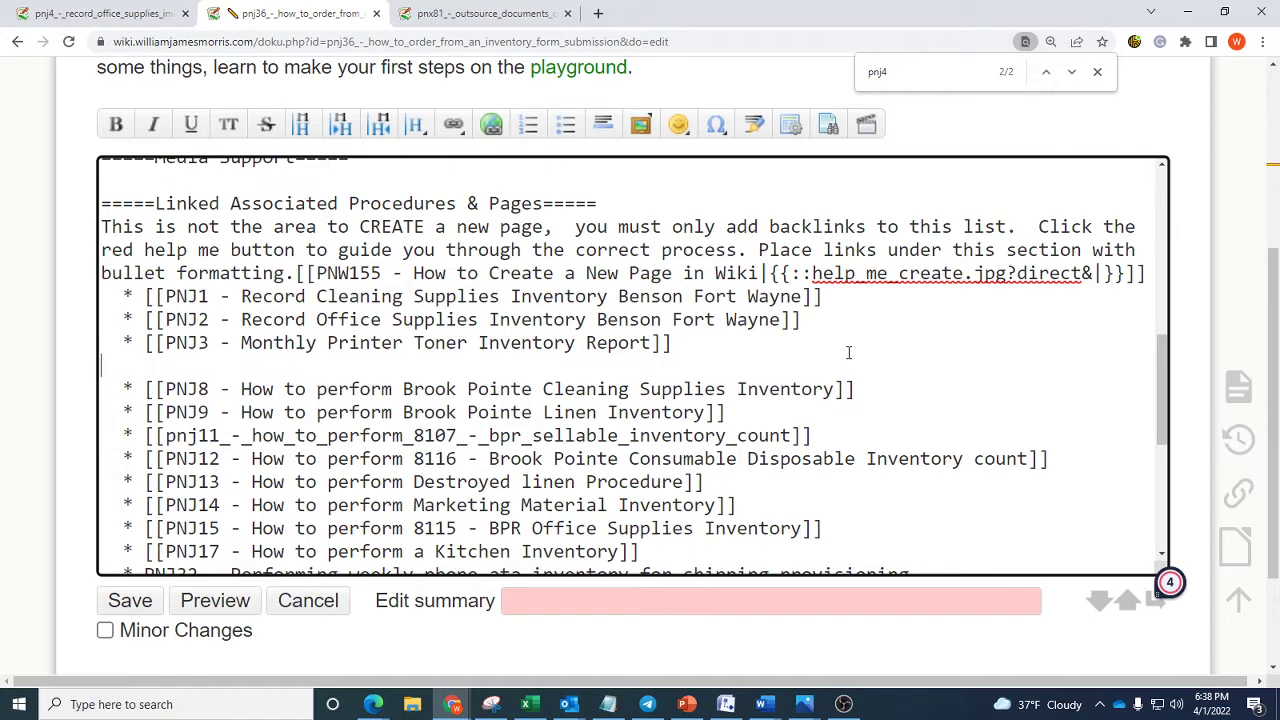
pyautogui.press('Delete')
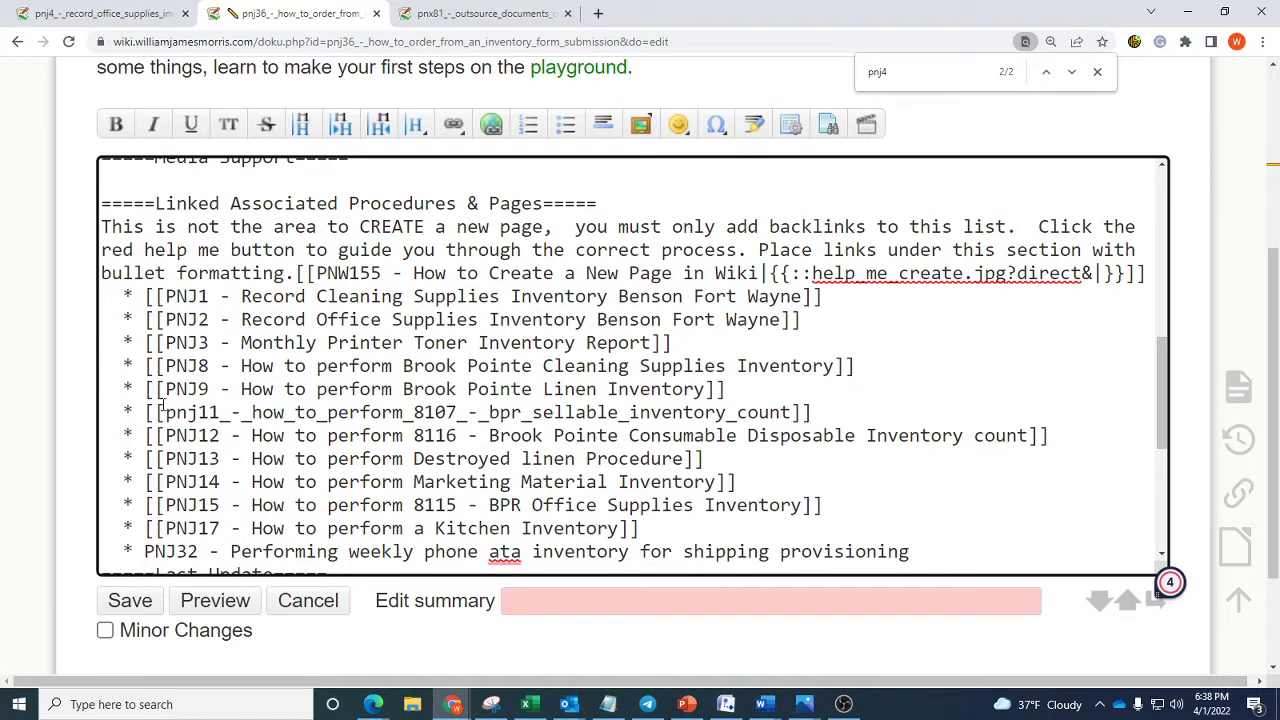
pyautogui.click(137, 607)
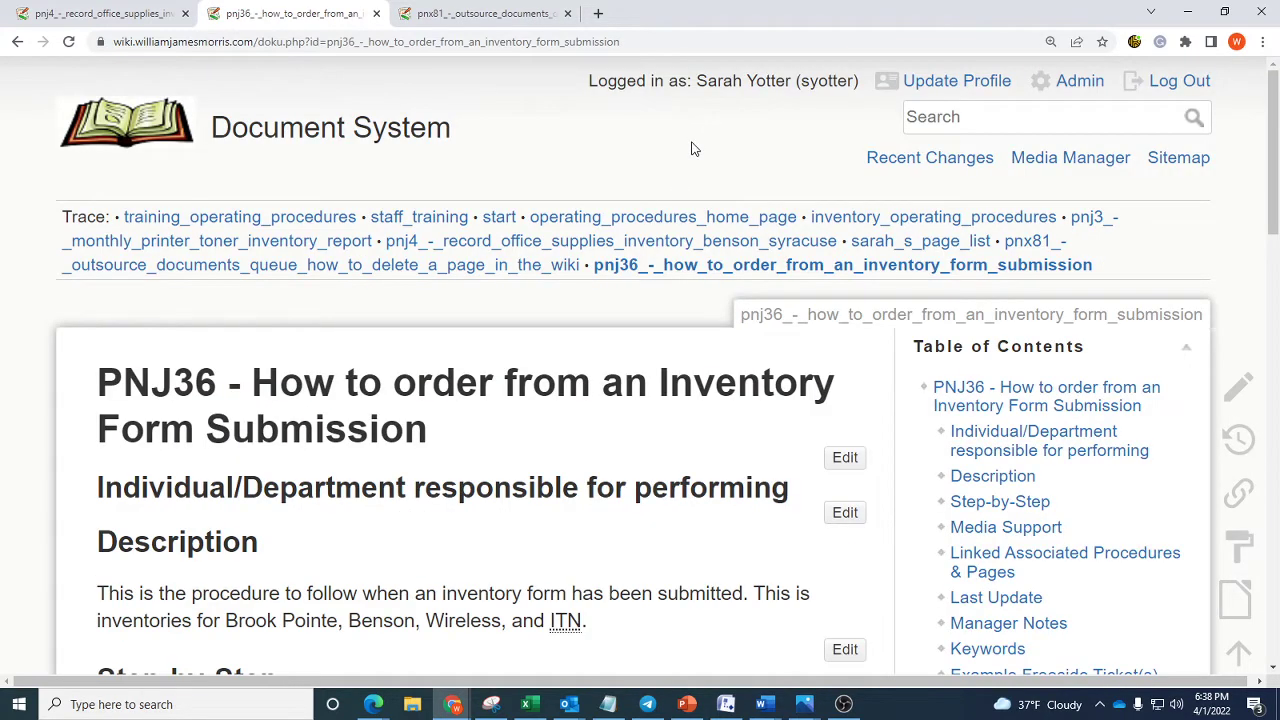
# - Verify pnj4 no longer appears on PNJ36, close that tab, and reload PNJ4's backlinks
pyautogui.hotkey('ctrl', 'f')
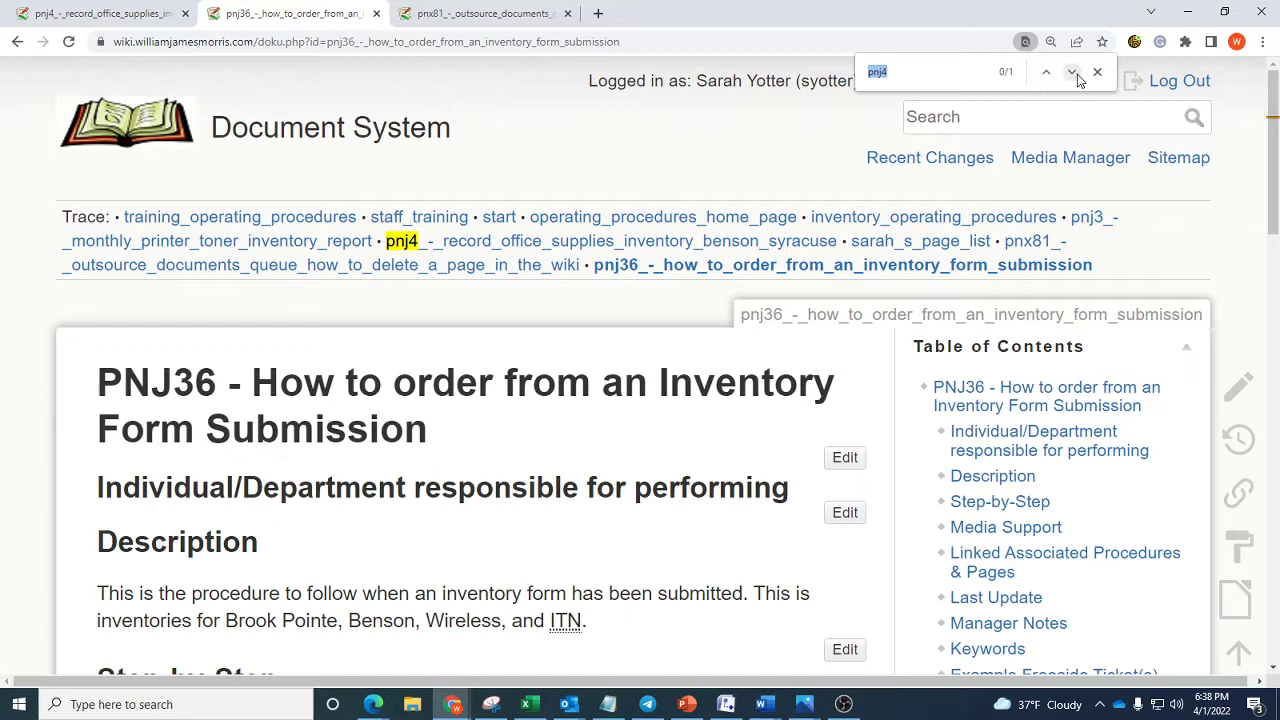
pyautogui.click(1071, 72)
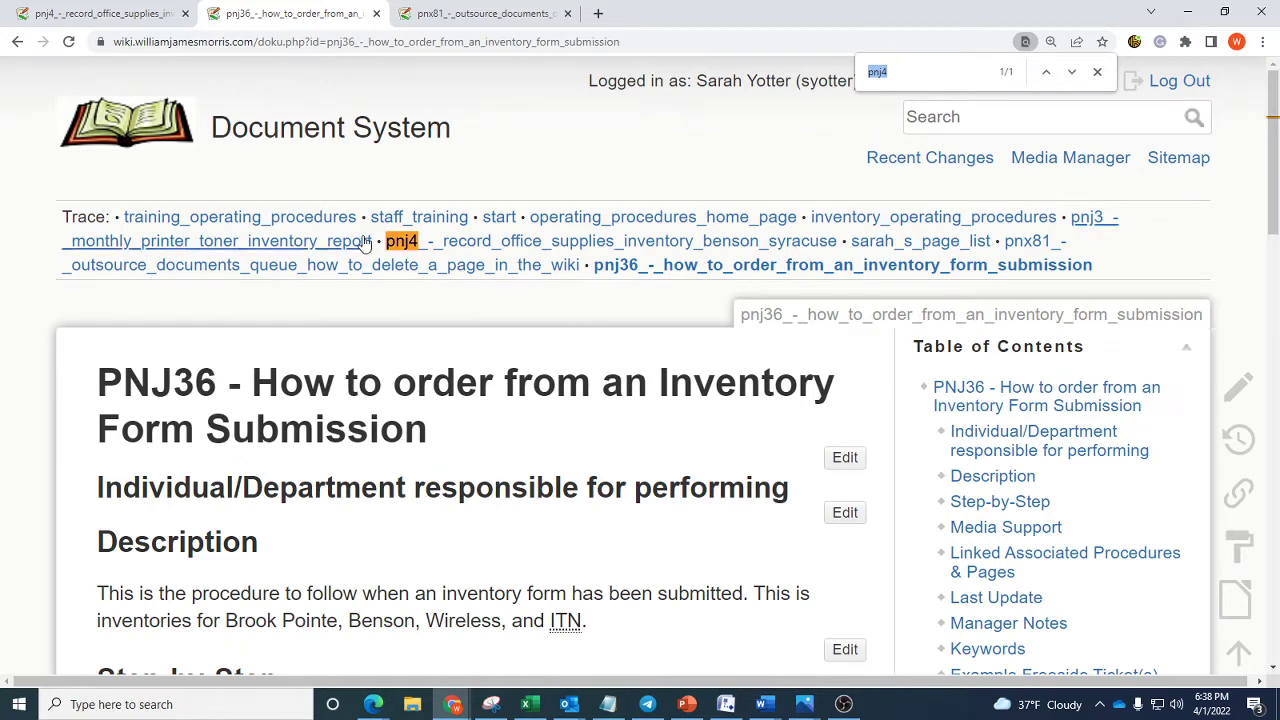
pyautogui.click(376, 13)
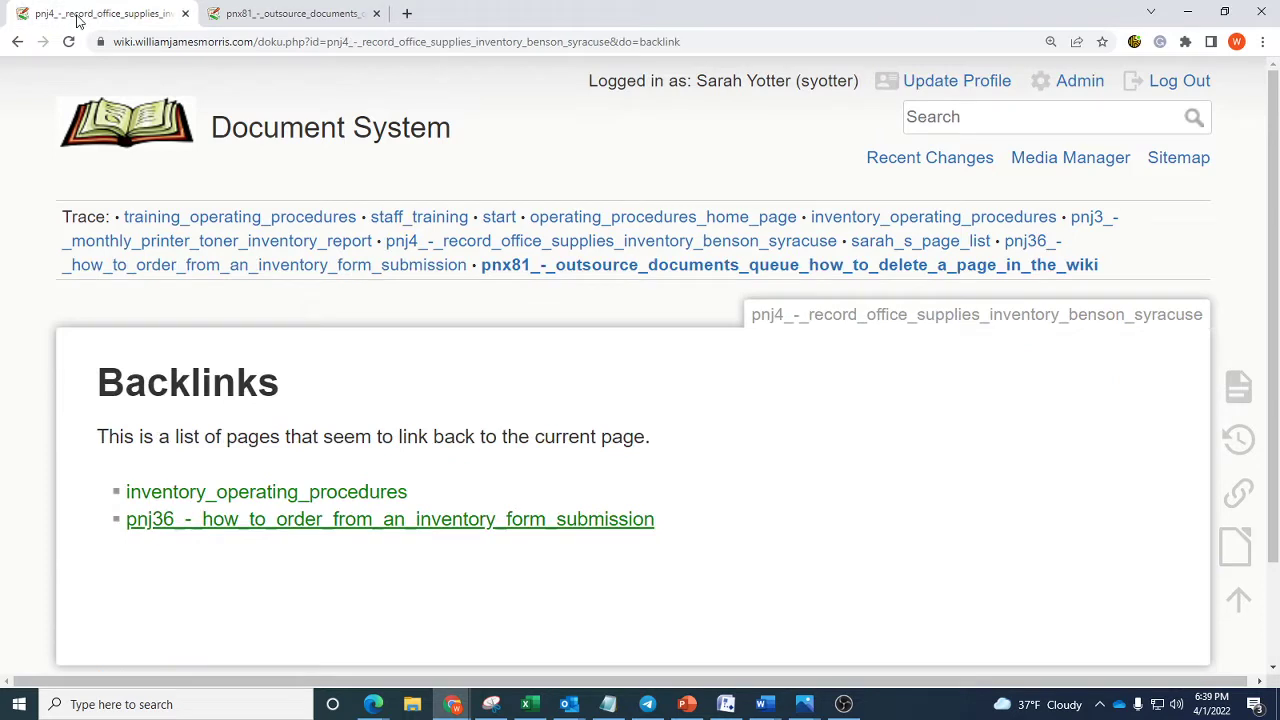
pyautogui.click(66, 44)
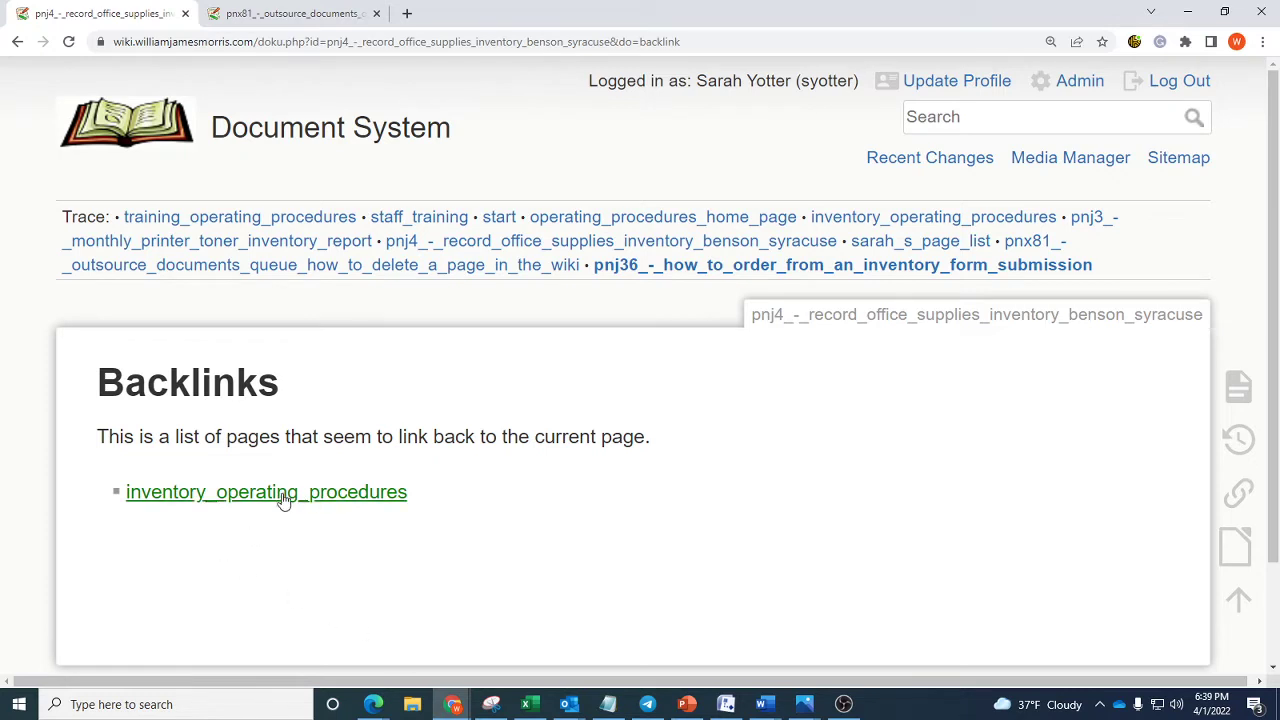
# - Open inventory_operating_procedures in a new tab and scroll its PNJ1–PNJ45 procedure table
pyautogui.rightClick(236, 496)
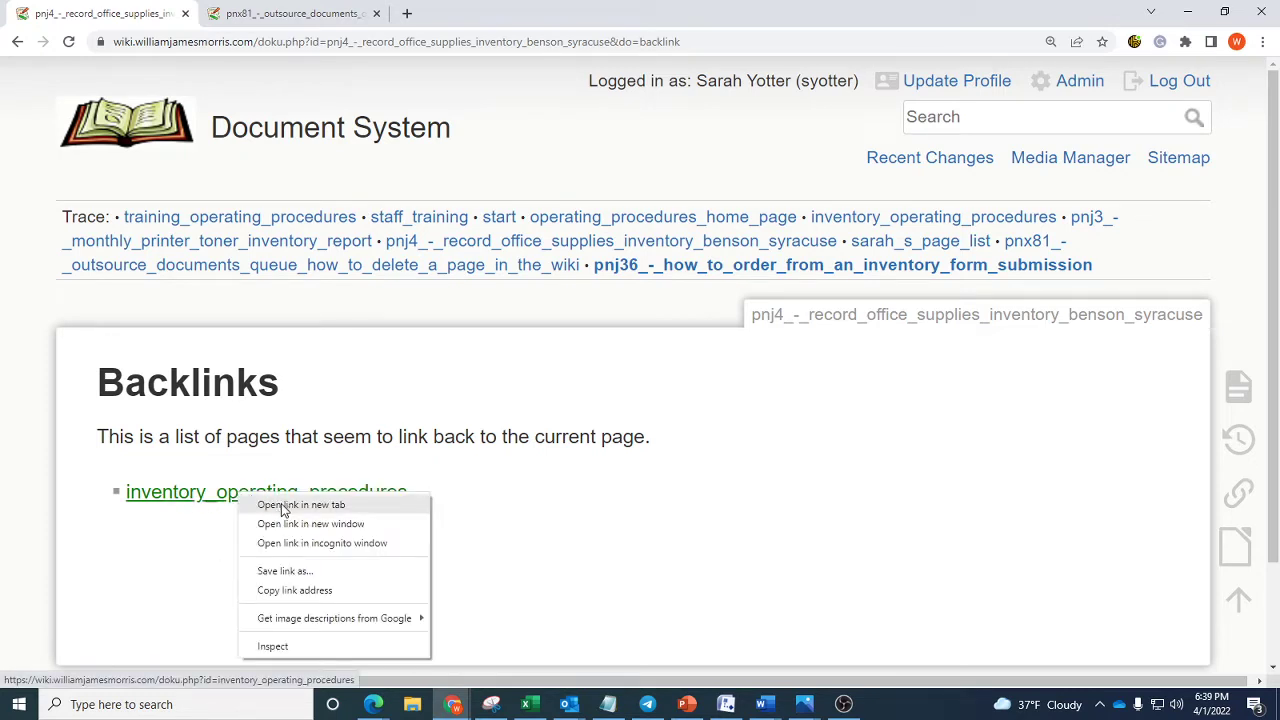
pyautogui.click(283, 505)
pyautogui.click(281, 15)
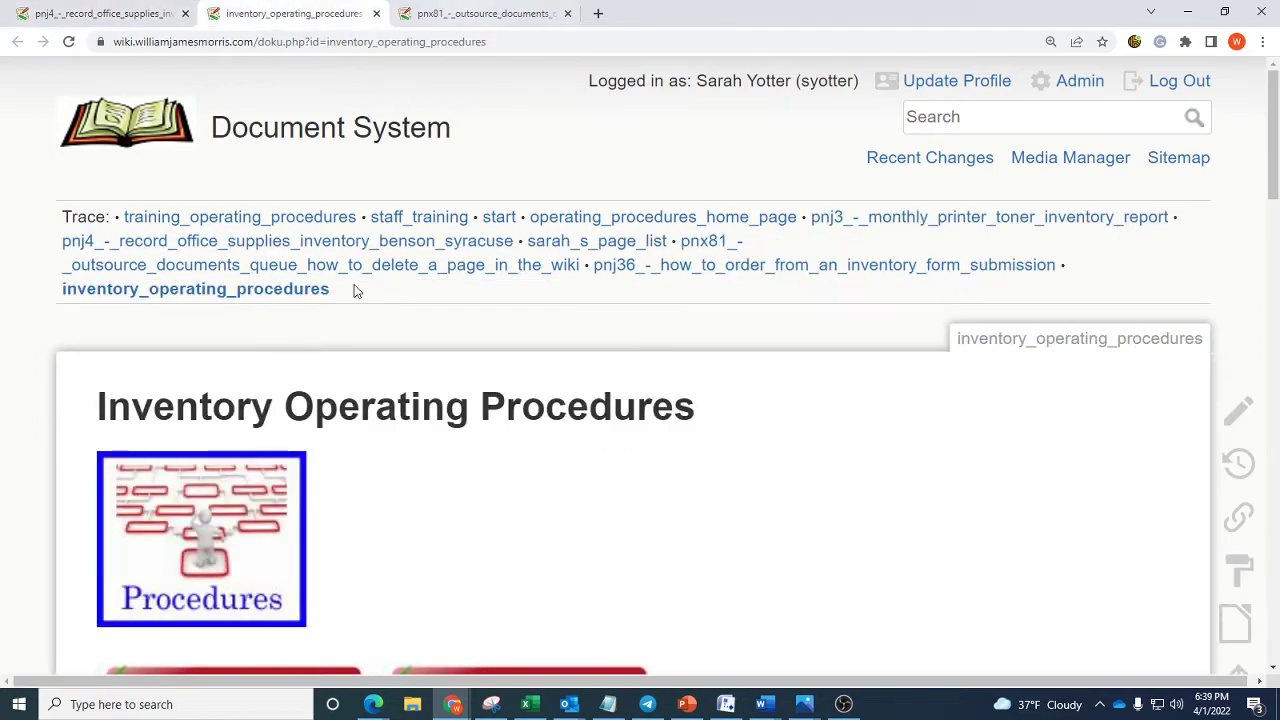
pyautogui.scroll(-1, 801, 451)
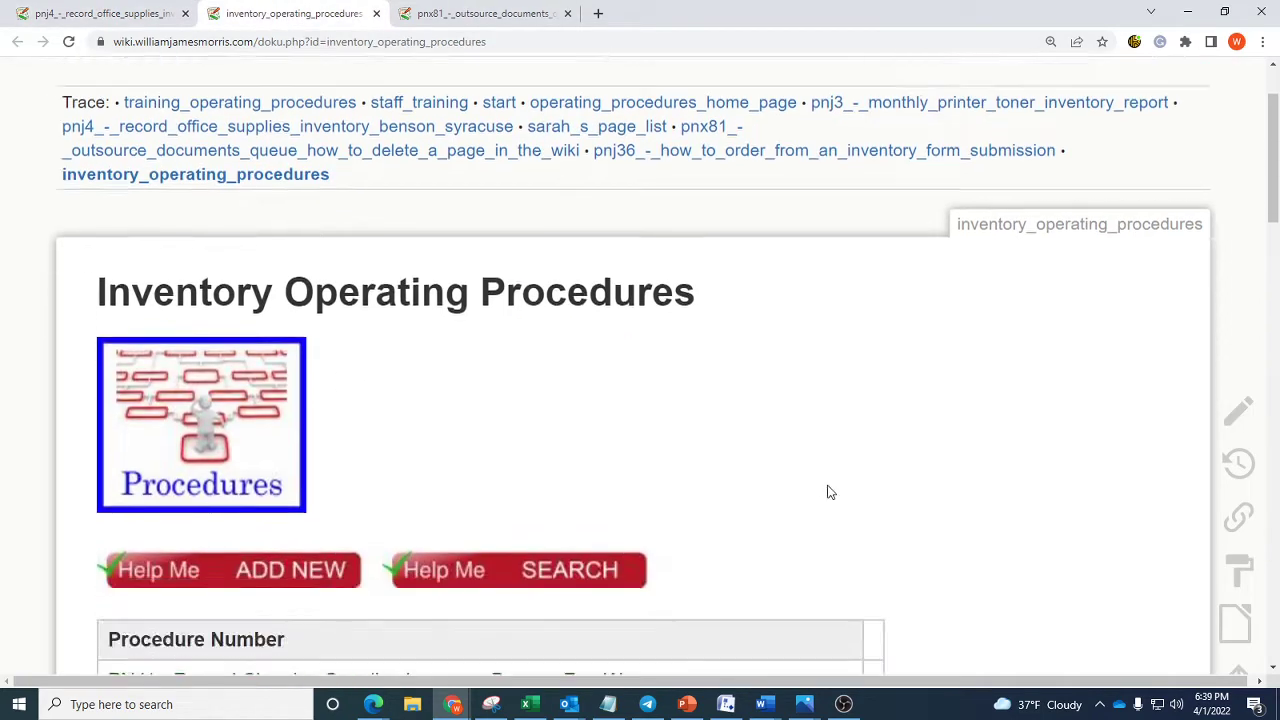
pyautogui.scroll(-4, 829, 491)
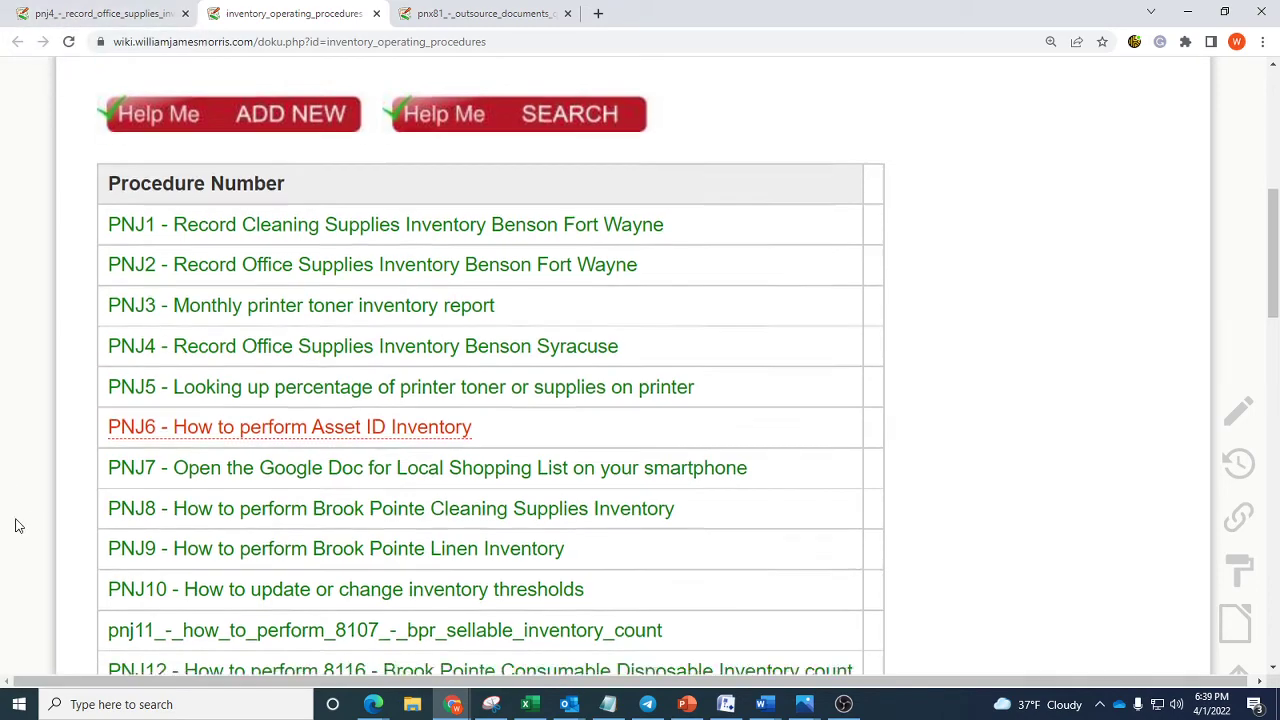
pyautogui.scroll(-5, 43, 566)
pyautogui.scroll(-6, 47, 570)
pyautogui.scroll(-4, 47, 570)
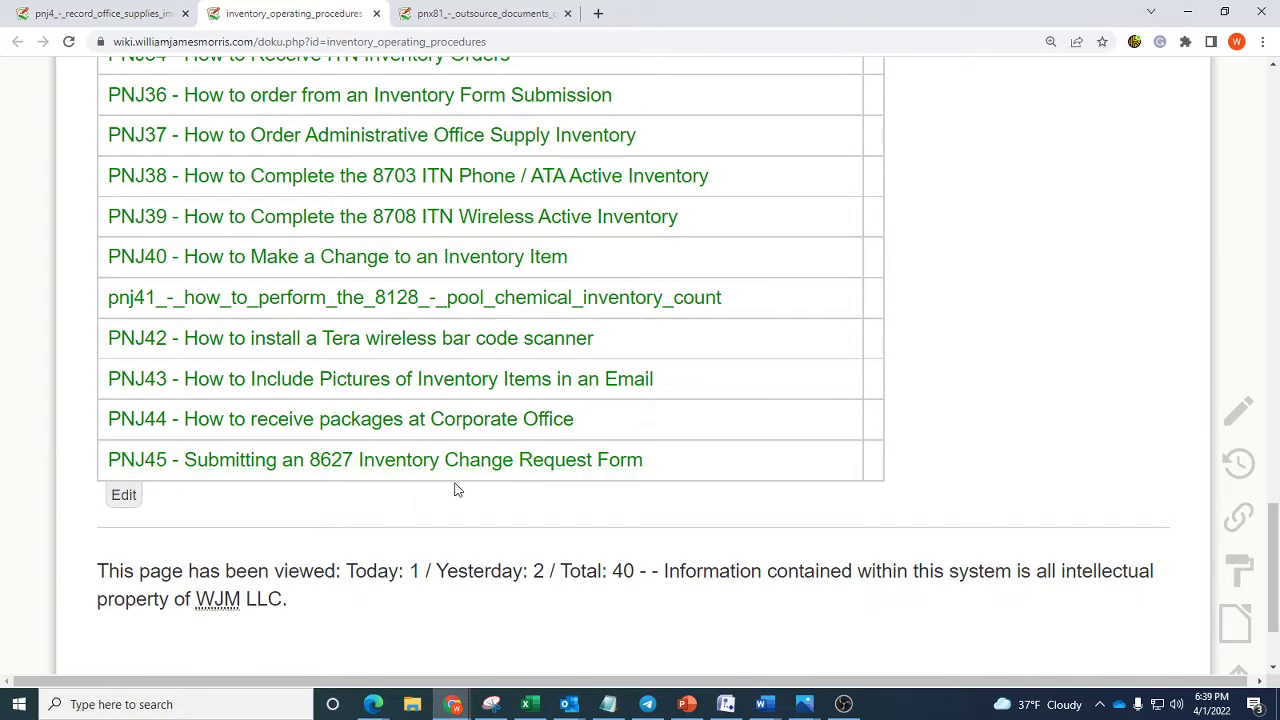
# - In the table editor, remove the PNJ4 row (row 5) and confirm with OK
pyautogui.click(125, 495)
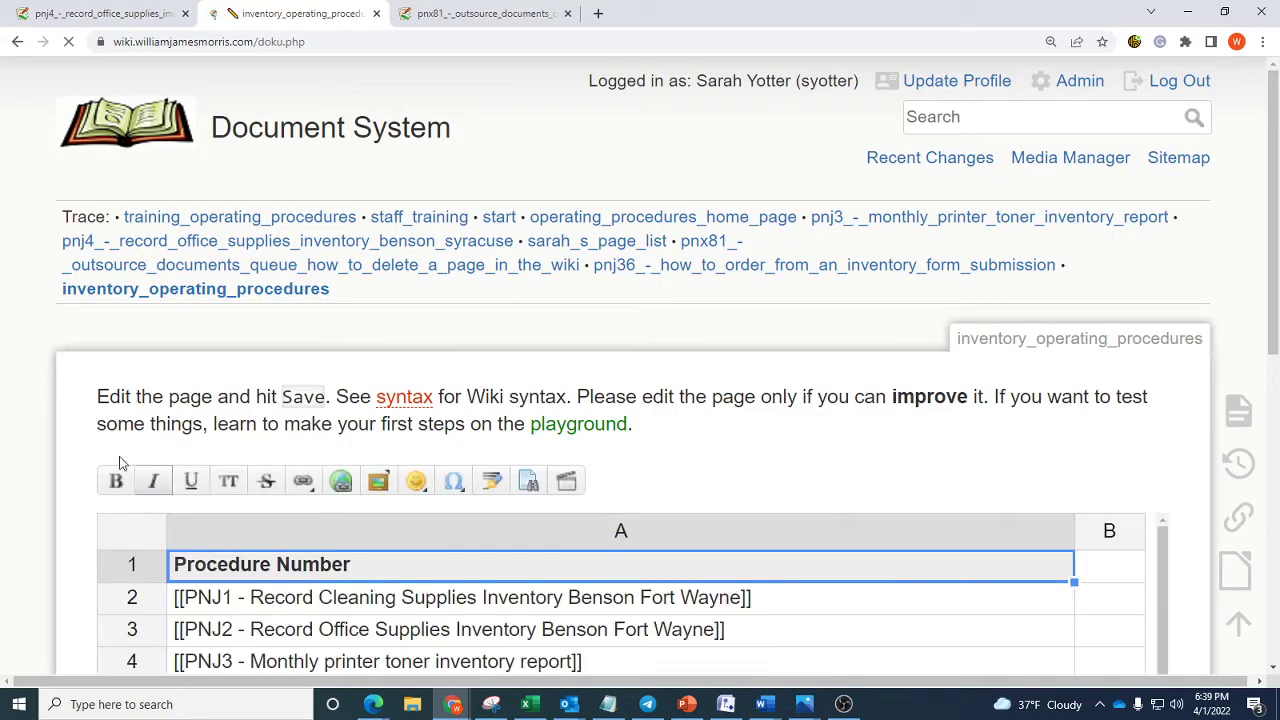
pyautogui.scroll(-2, 60, 442)
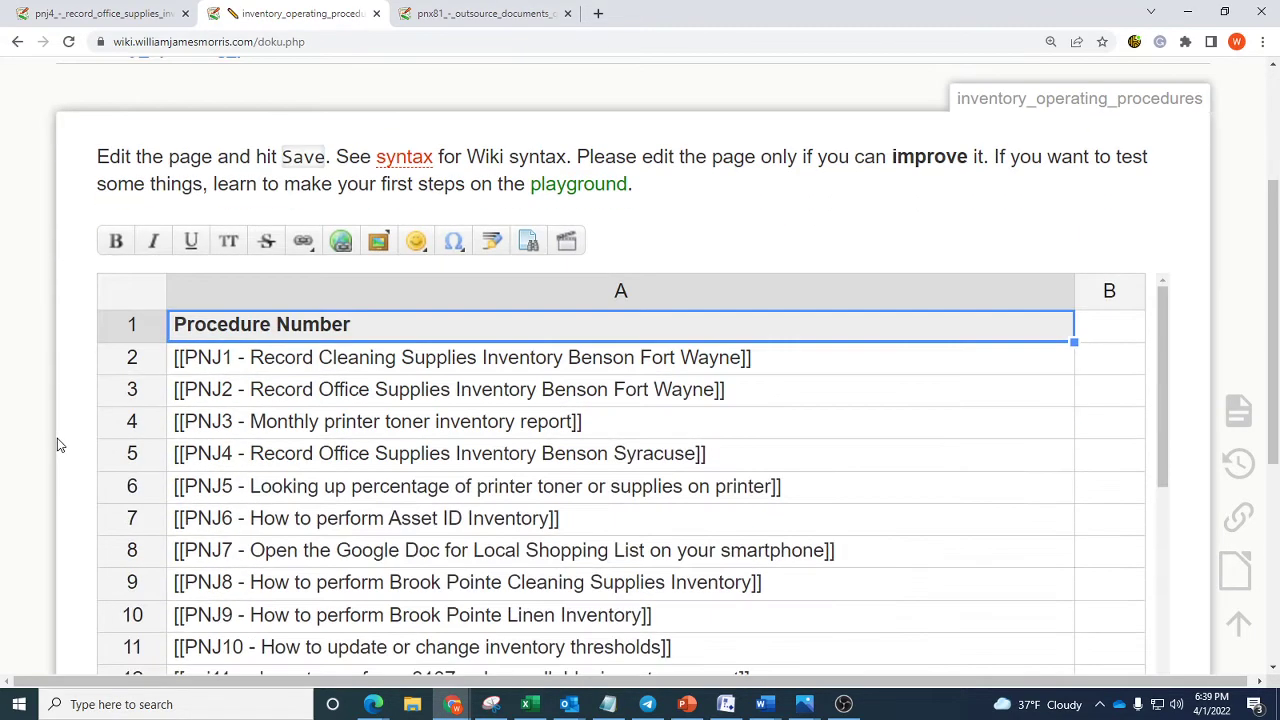
pyautogui.click(126, 455)
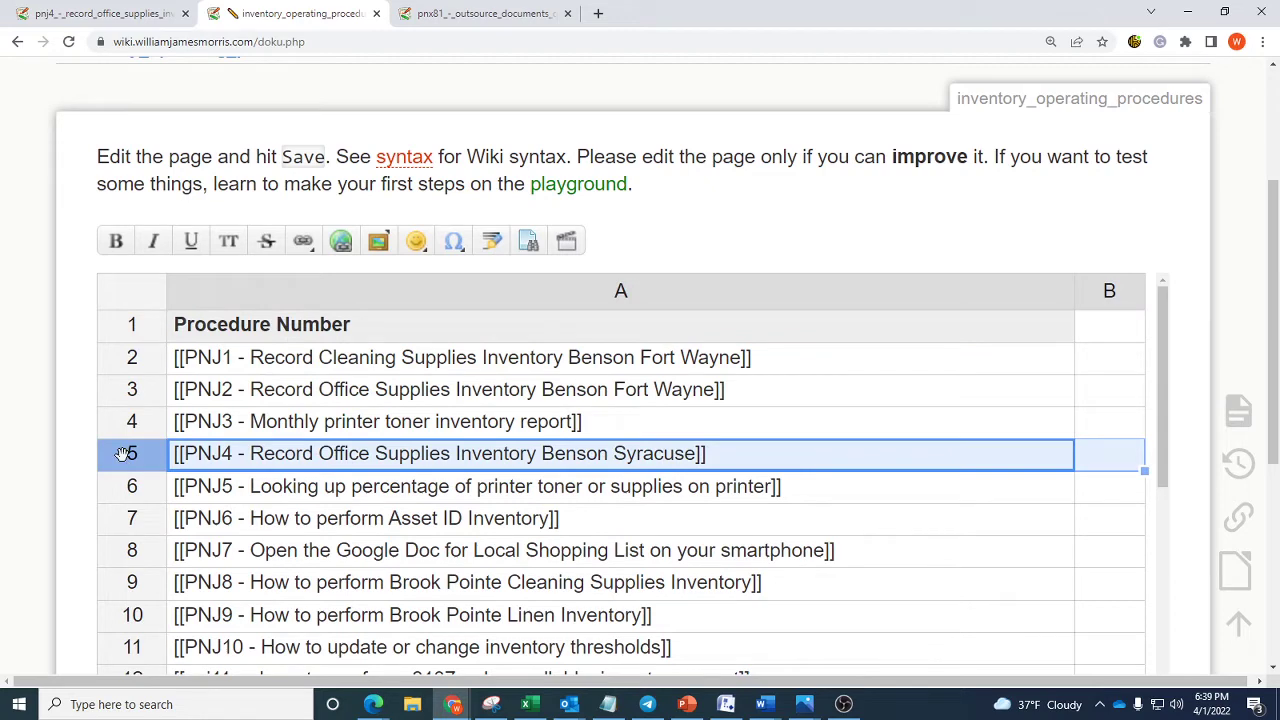
pyautogui.rightClick(122, 453)
pyautogui.scroll(-2, 270, 630)
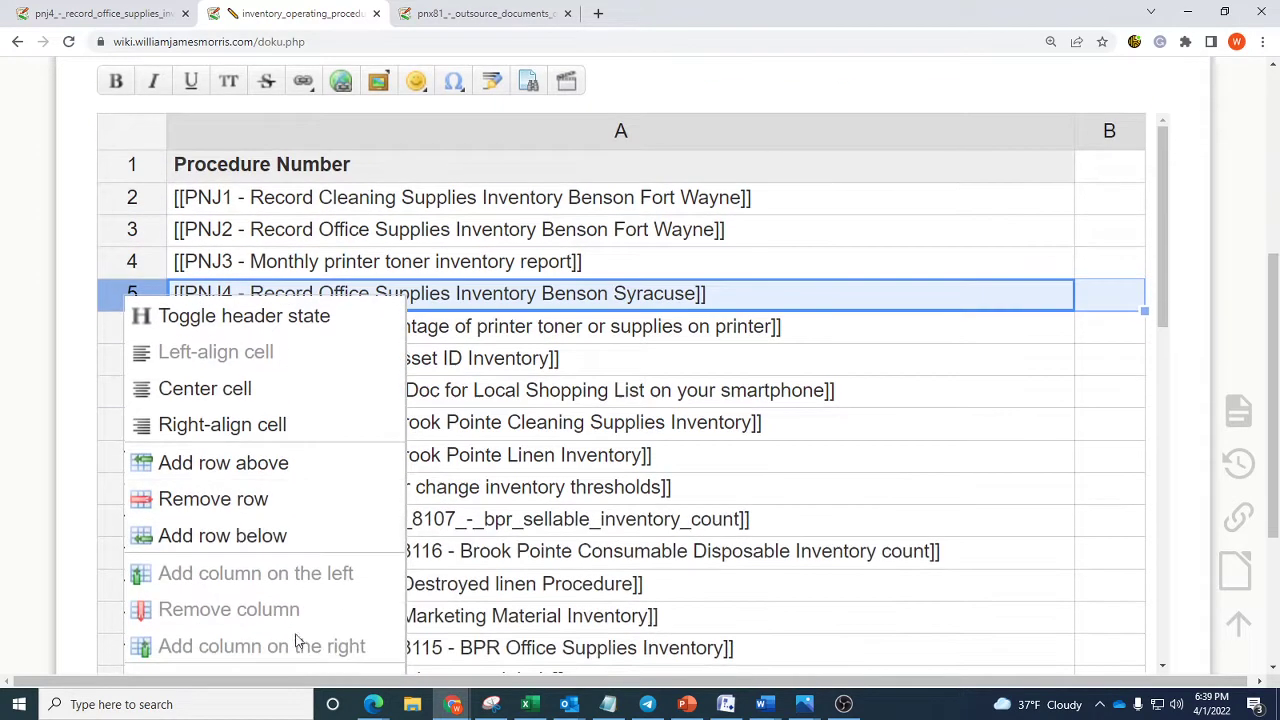
pyautogui.click(238, 498)
pyautogui.click(716, 122)
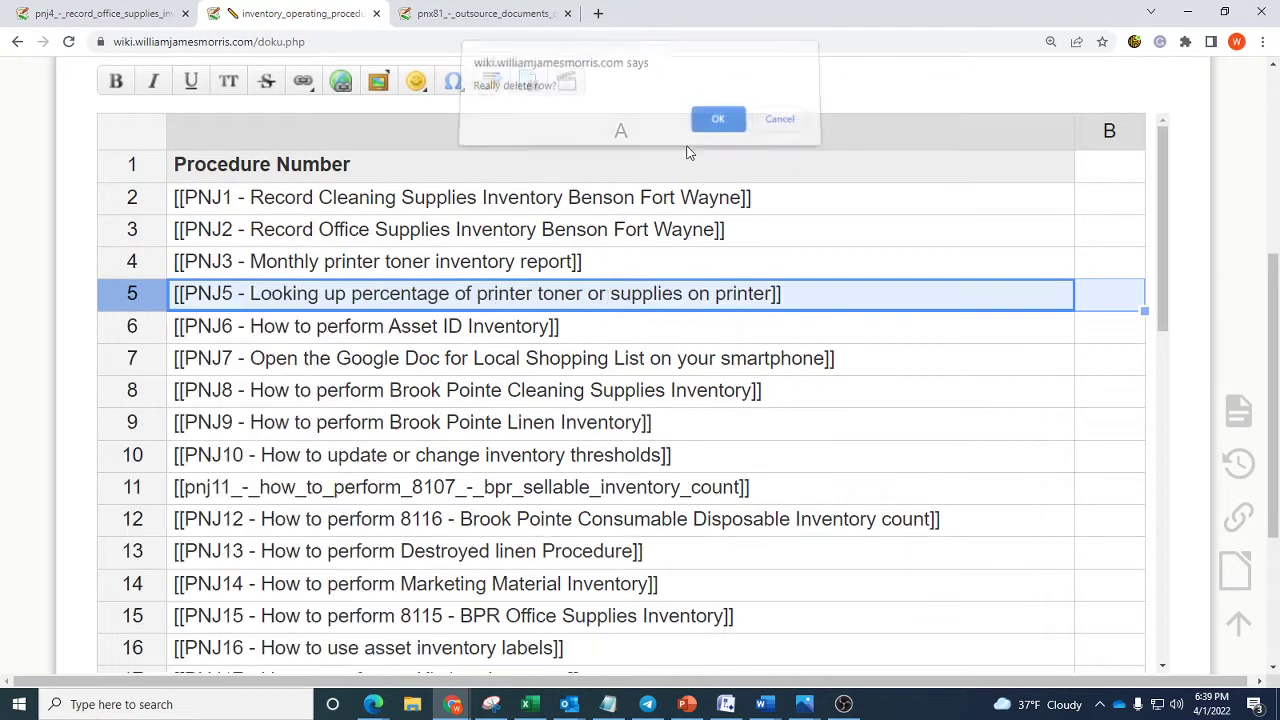
pyautogui.scroll(-3, 47, 398)
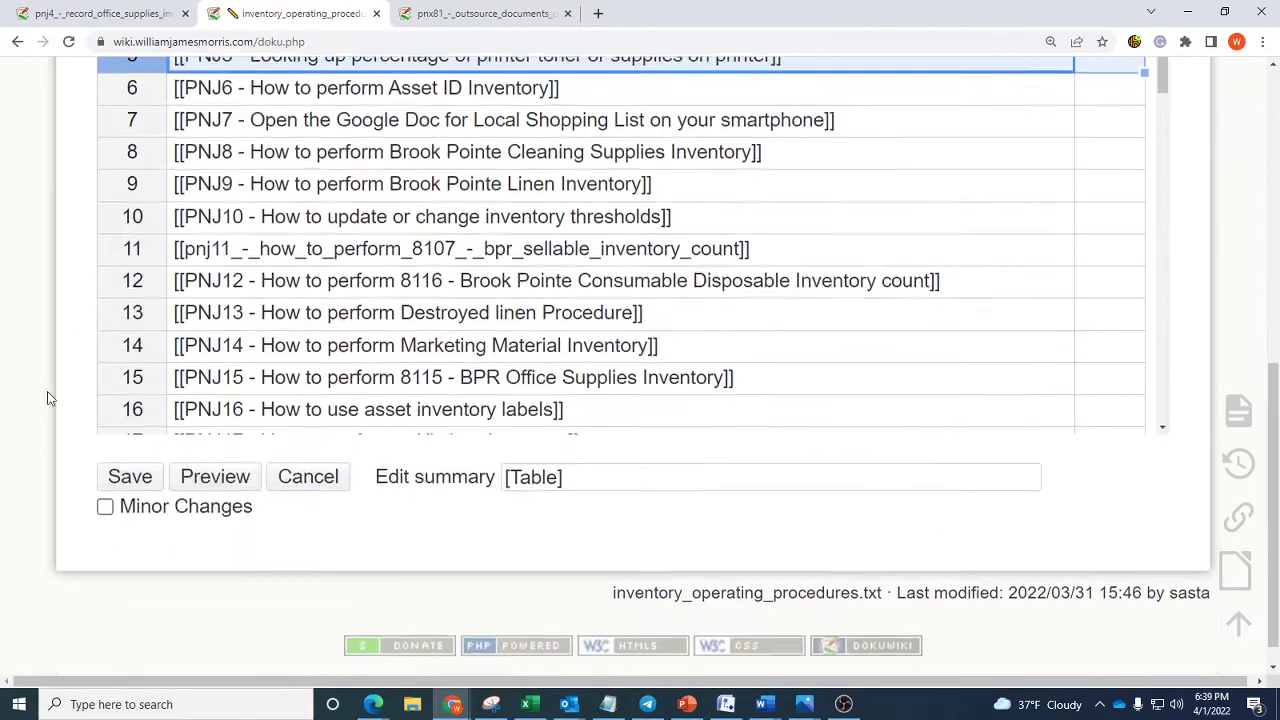
pyautogui.scroll(-1, 47, 398)
# - Save the table, reload PNJ4's backlinks showing 'Nothing was found', then show the PNJ4 page
pyautogui.click(127, 448)
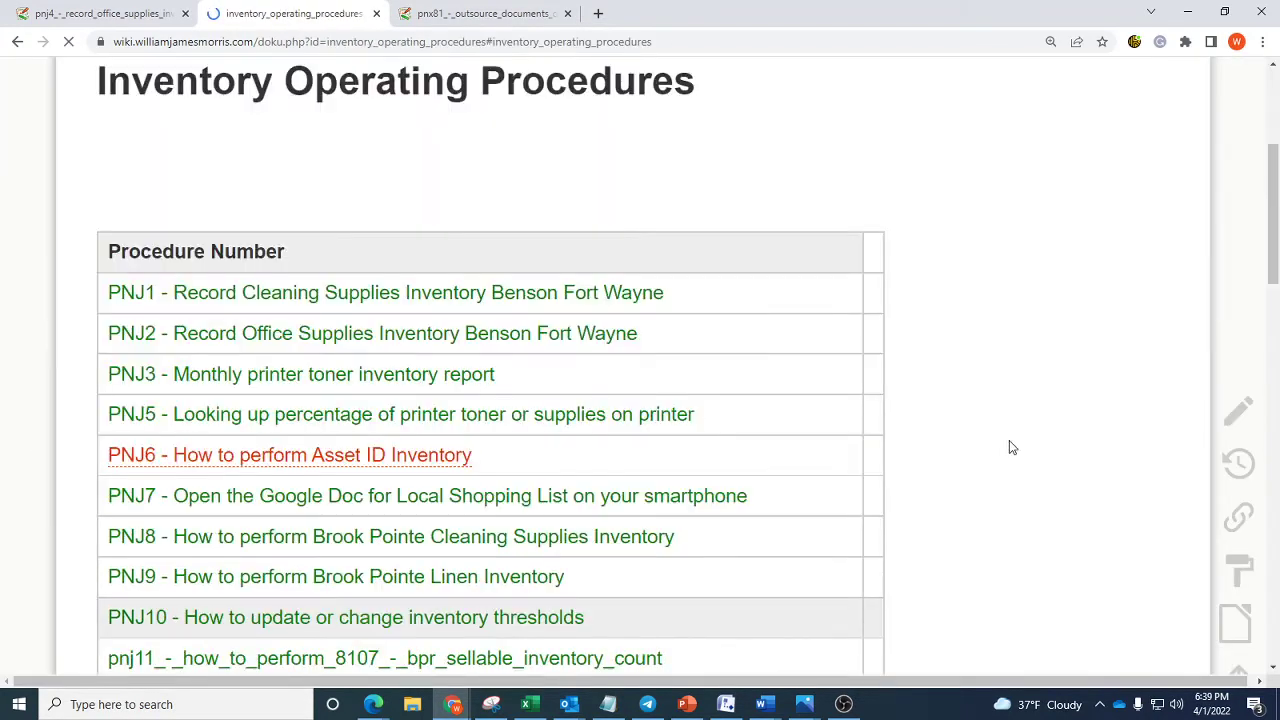
pyautogui.click(118, 20)
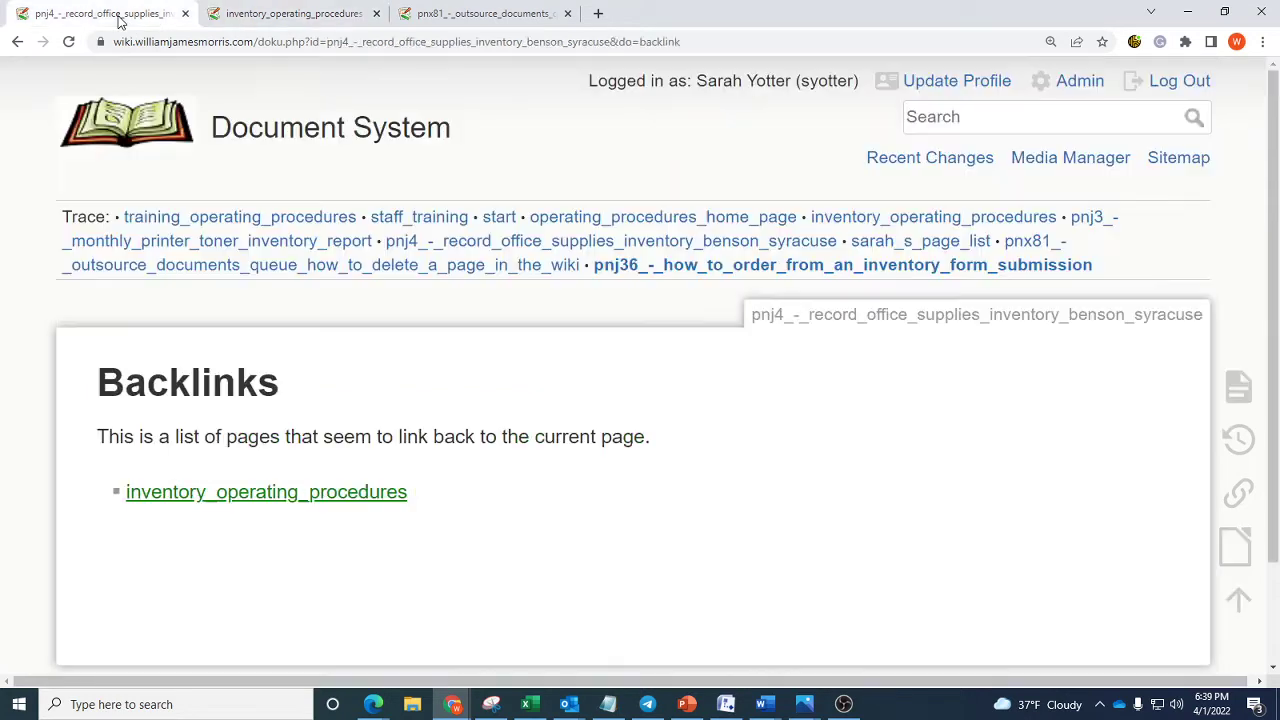
pyautogui.click(68, 41)
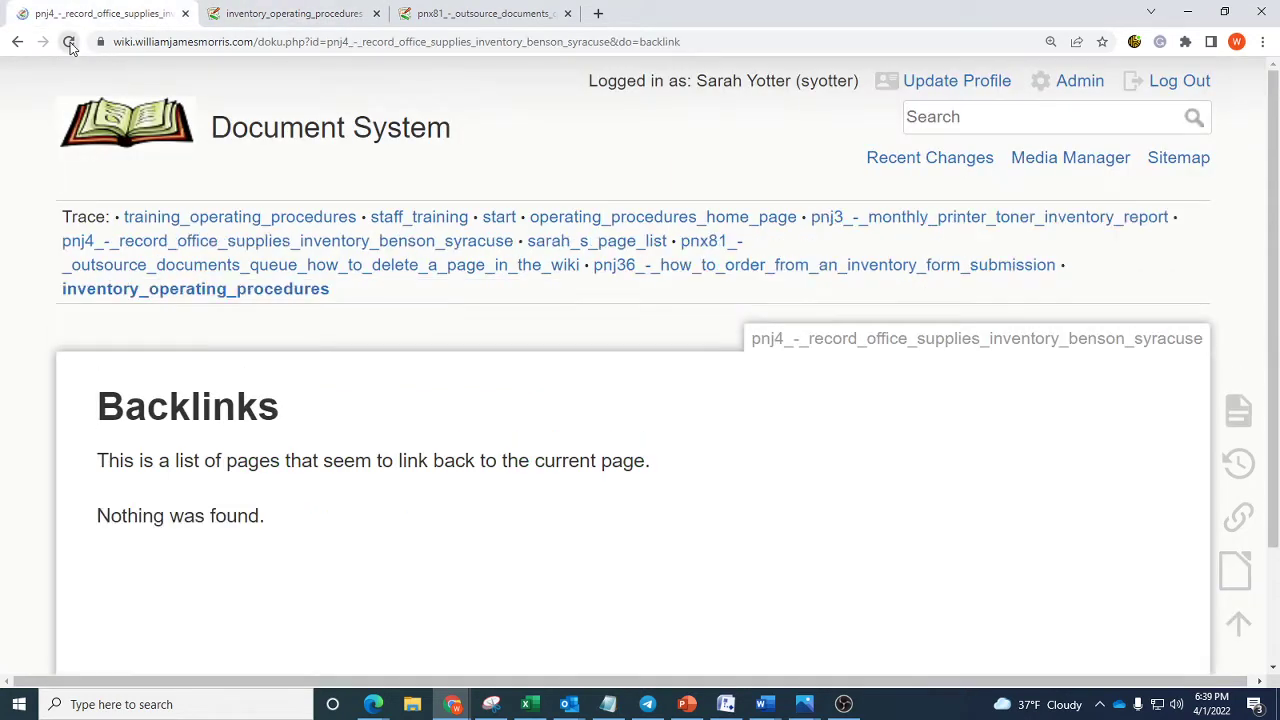
pyautogui.scroll(-2, 343, 537)
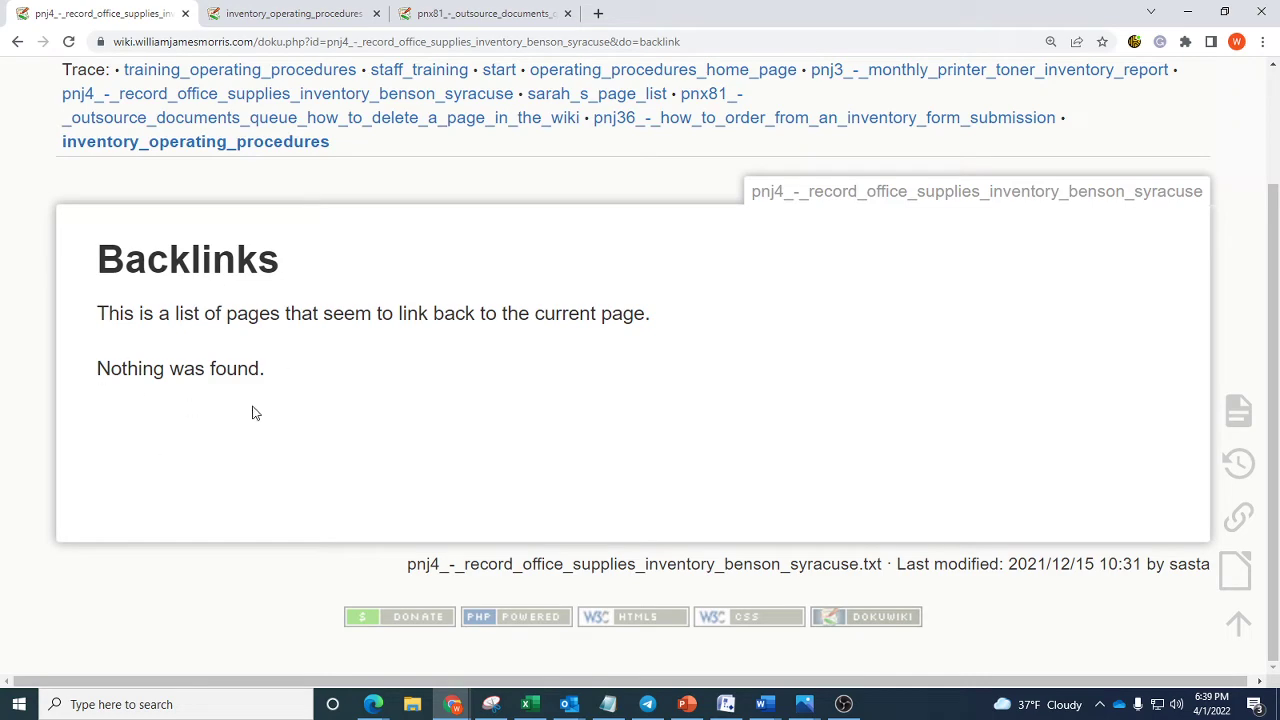
pyautogui.moveTo(1240, 490)
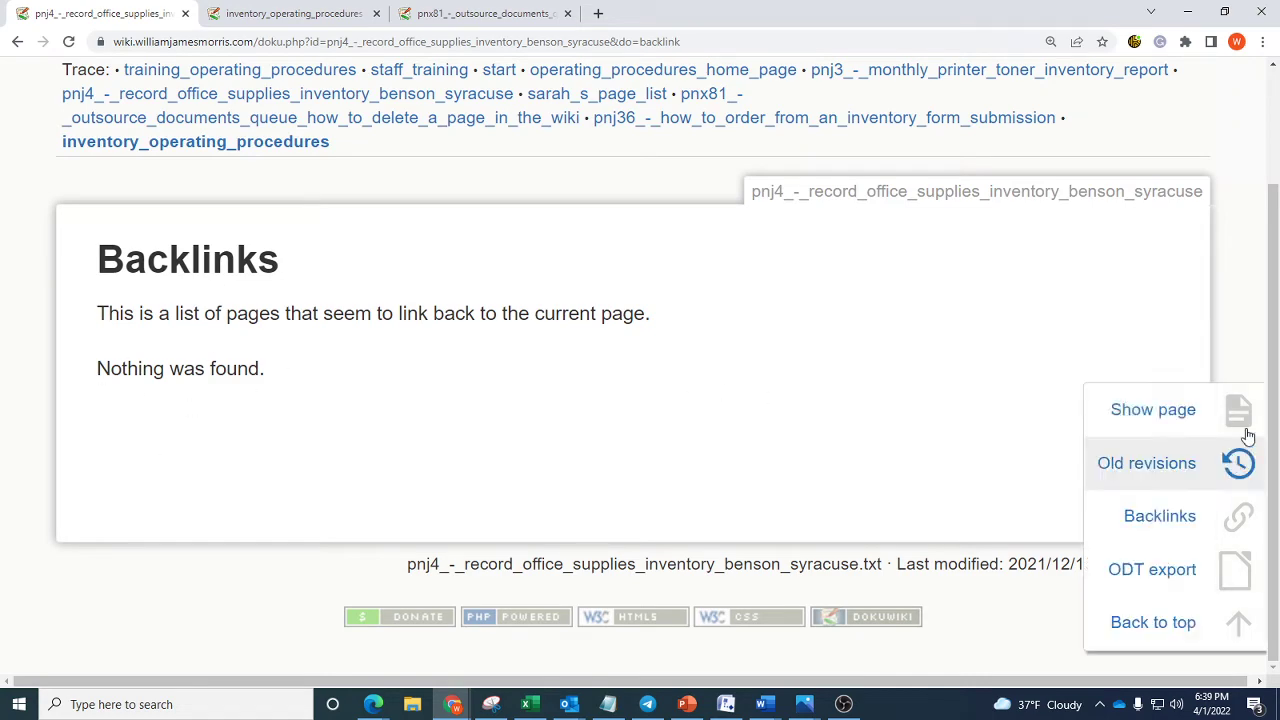
pyautogui.click(1194, 410)
# - Edit PNJ4, select all its text with Ctrl+A, delete it, and save the empty page
pyautogui.scroll(-1, 837, 403)
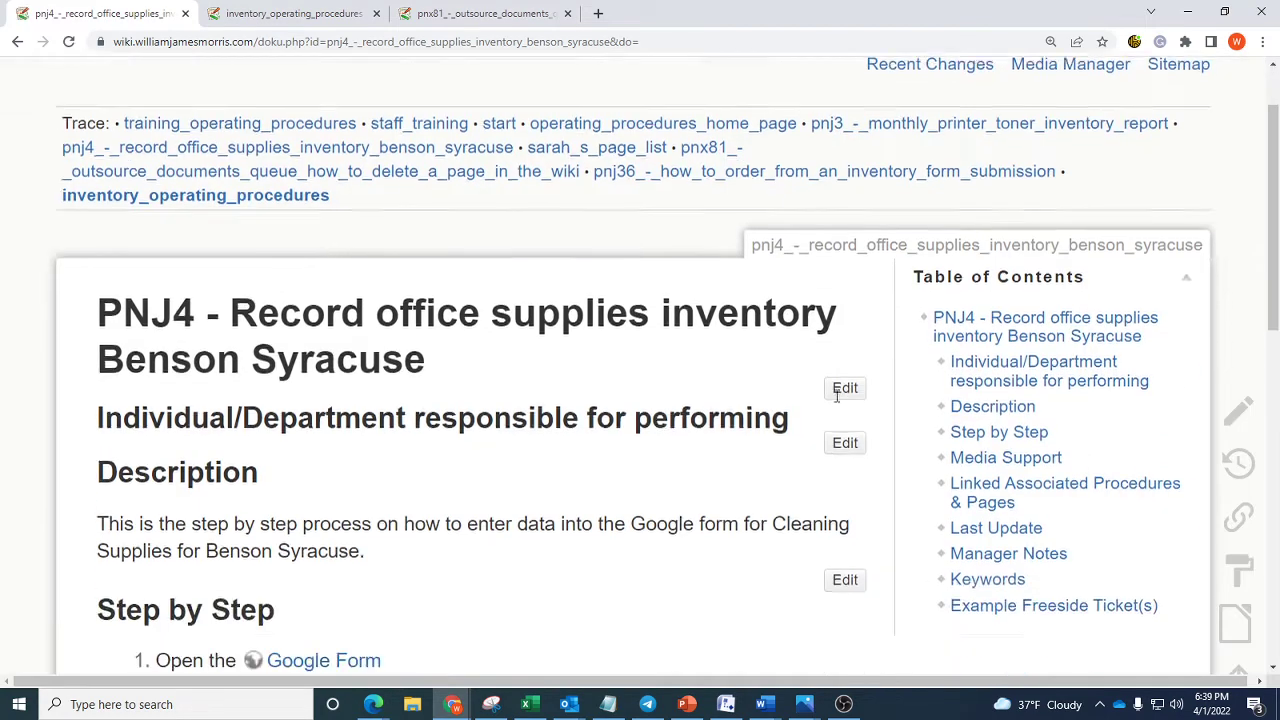
pyautogui.moveTo(1238, 410)
pyautogui.click(1188, 412)
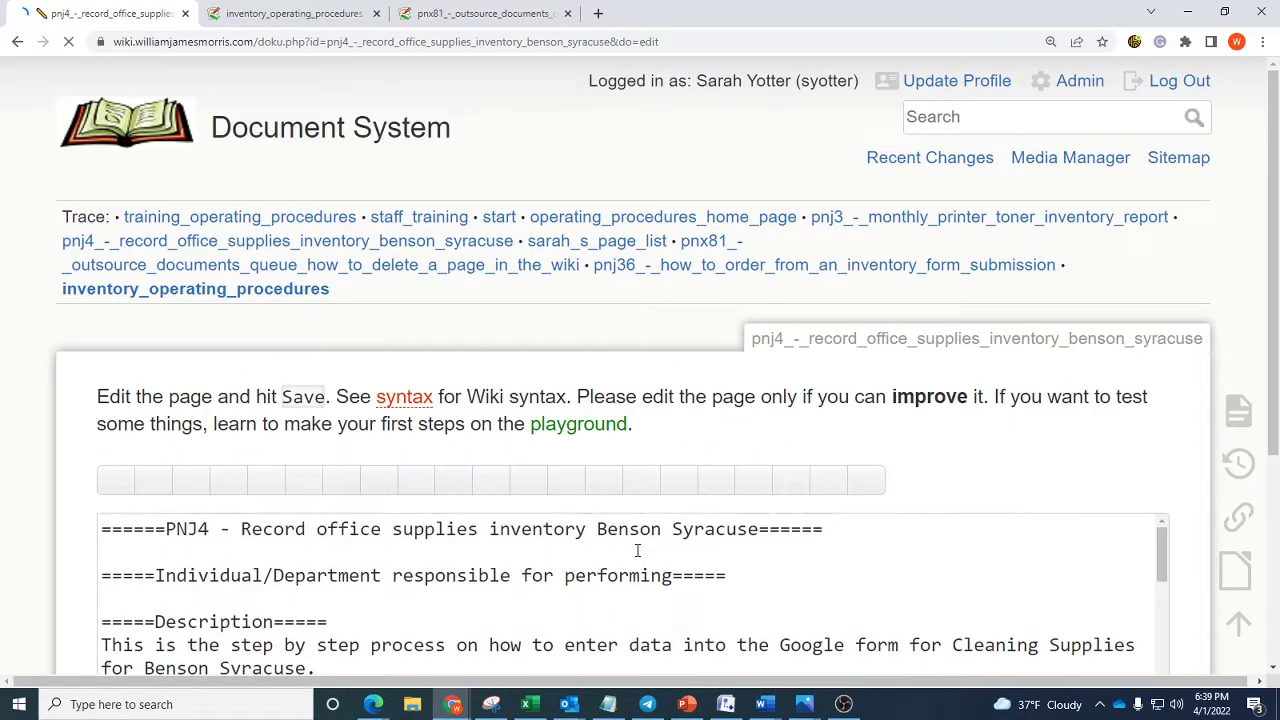
pyautogui.scroll(-2, 957, 449)
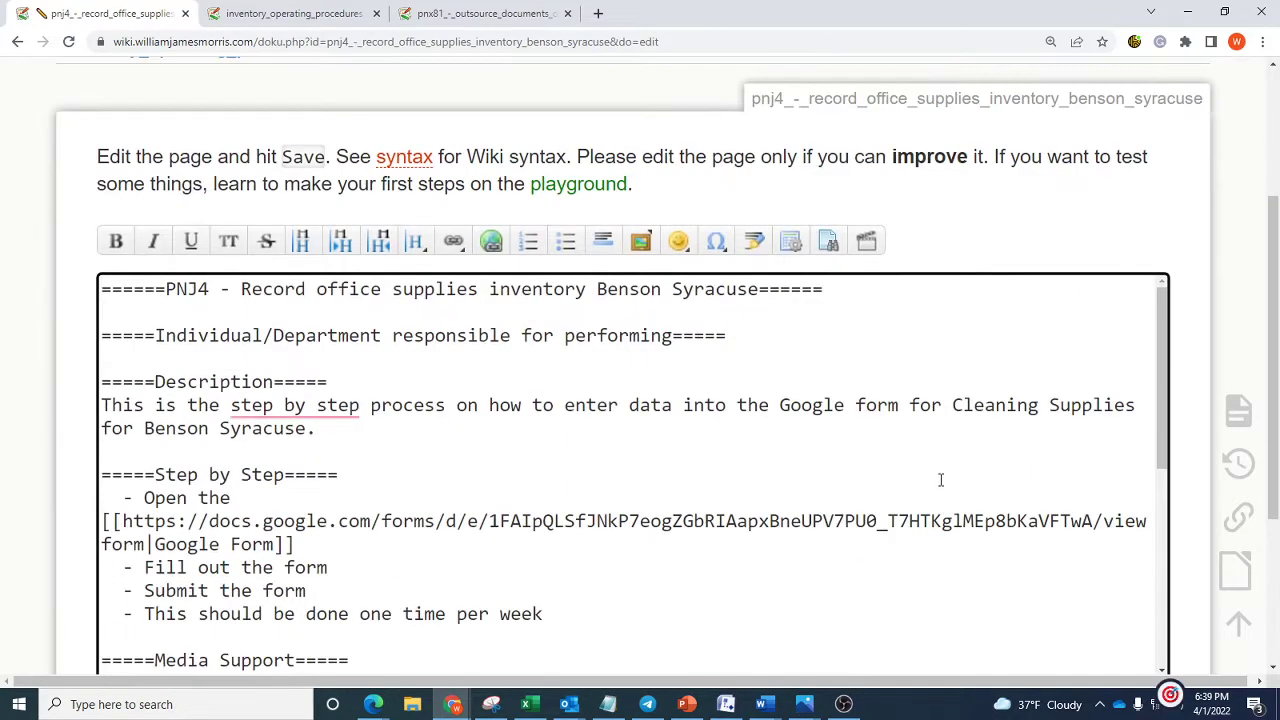
pyautogui.hotkey('ctrl', 'a')
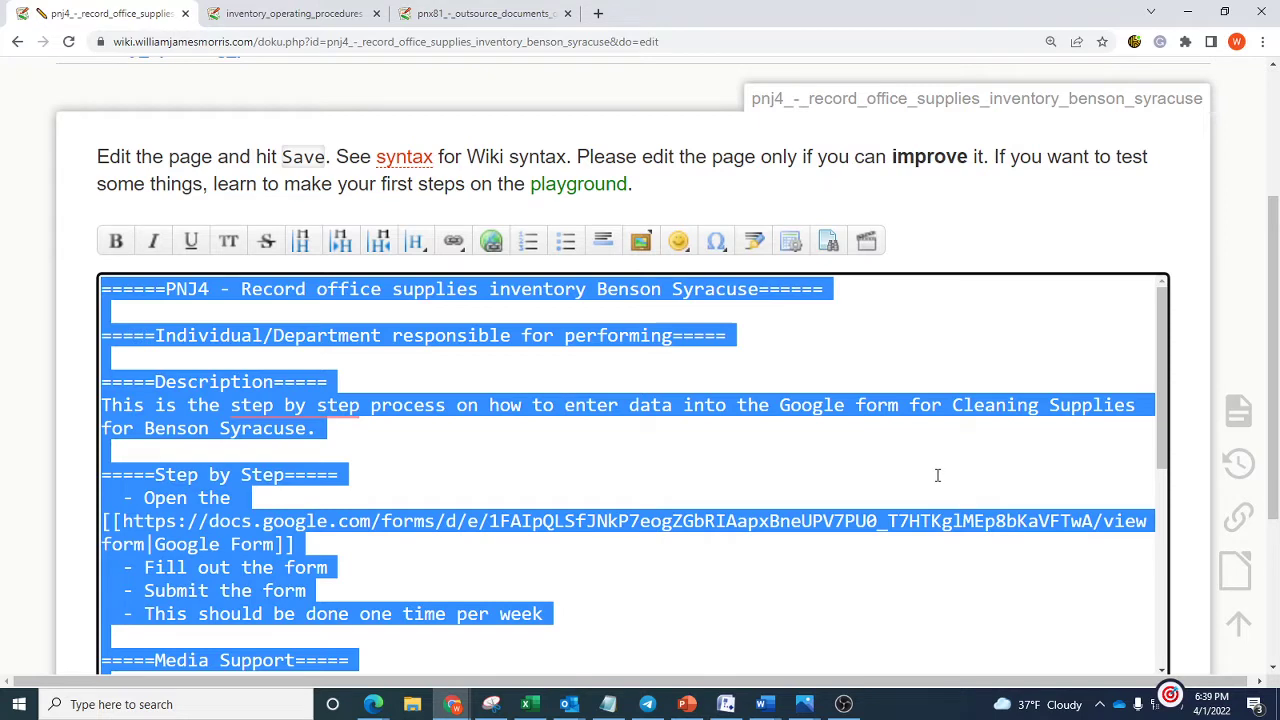
pyautogui.press('BackSpace')
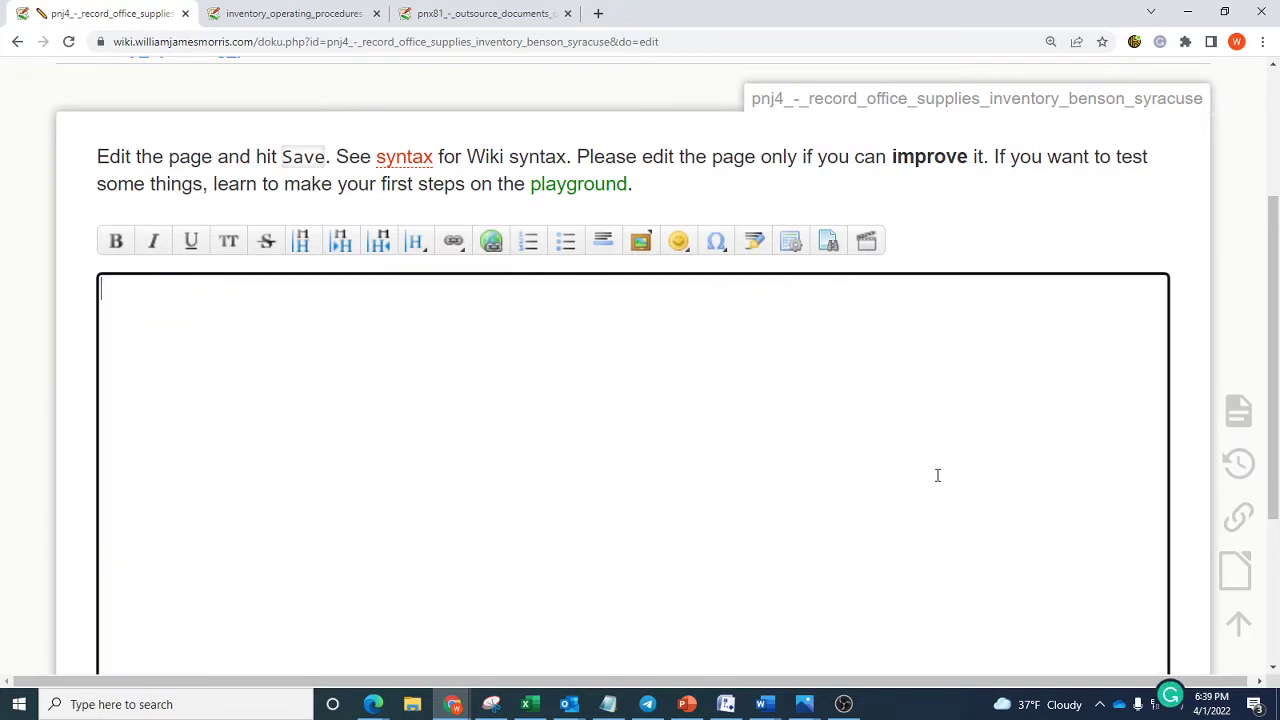
pyautogui.scroll(-1, 149, 372)
pyautogui.scroll(-2, 149, 372)
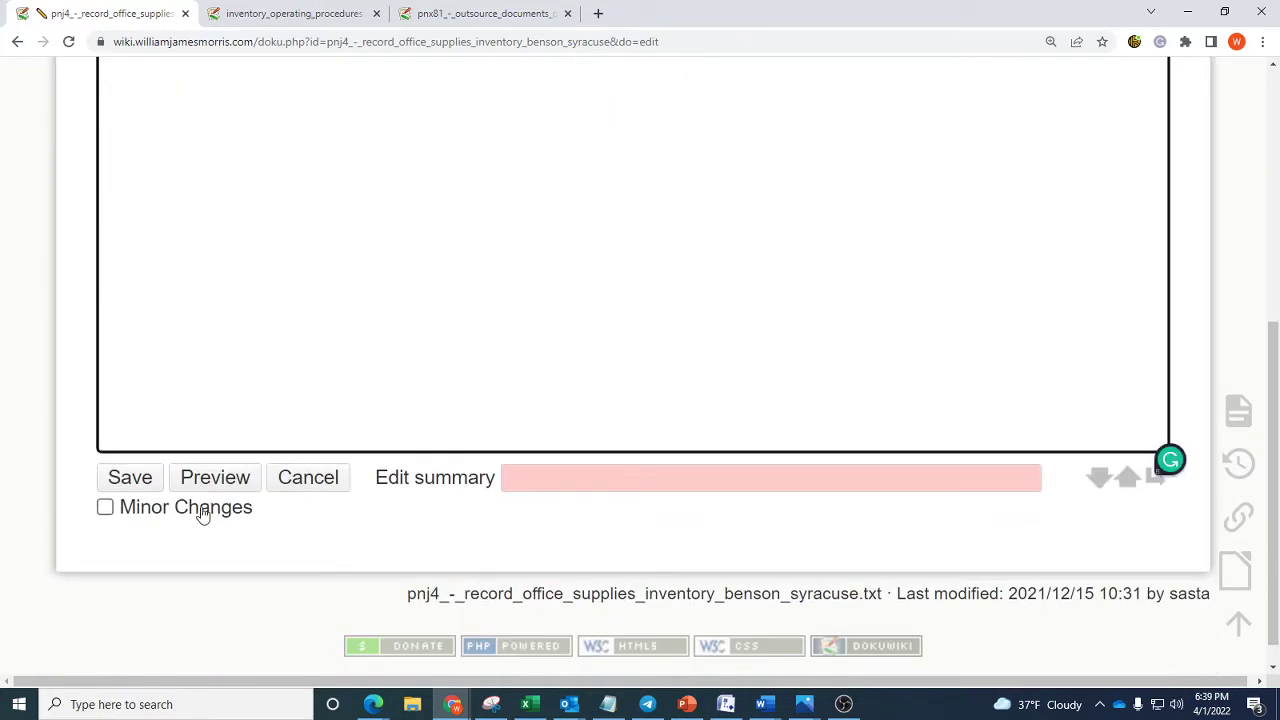
pyautogui.click(129, 477)
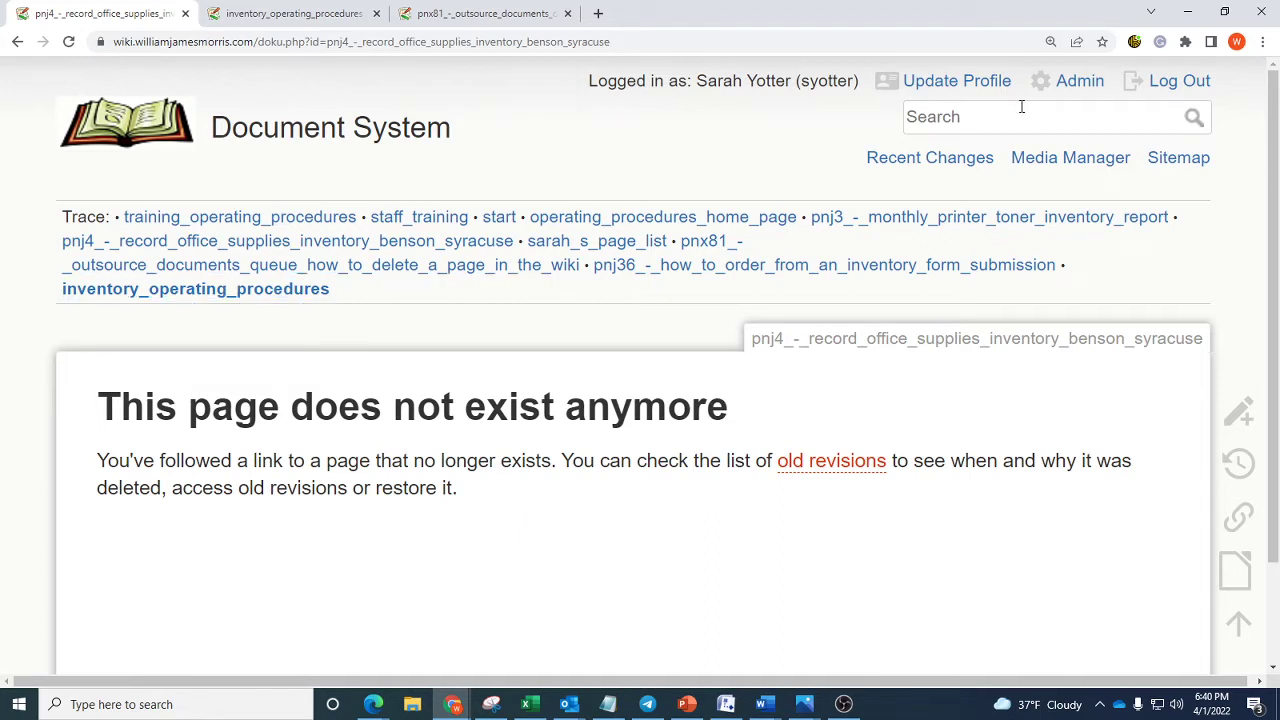
# - Search the wiki for 'pnj4' and review the matching pagenames, only PNJ40 through PNJ45
pyautogui.click(981, 116)
pyautogui.write('p')
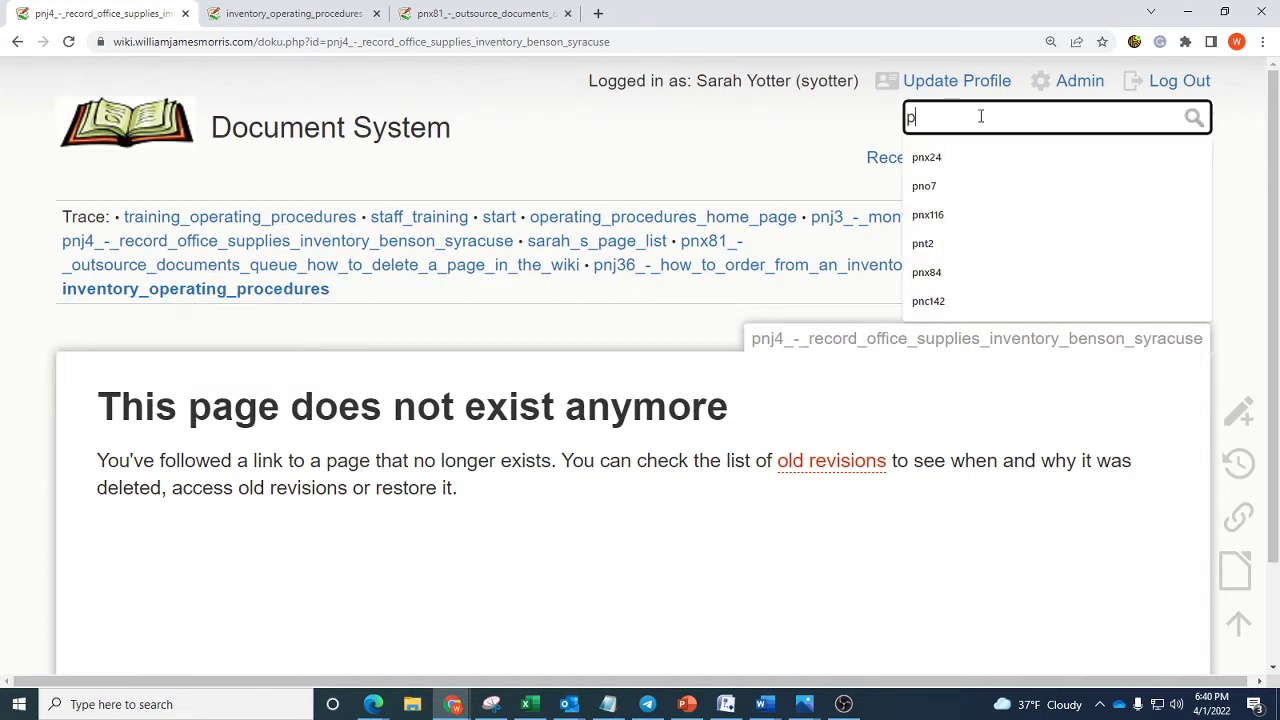
pyautogui.write('nj')
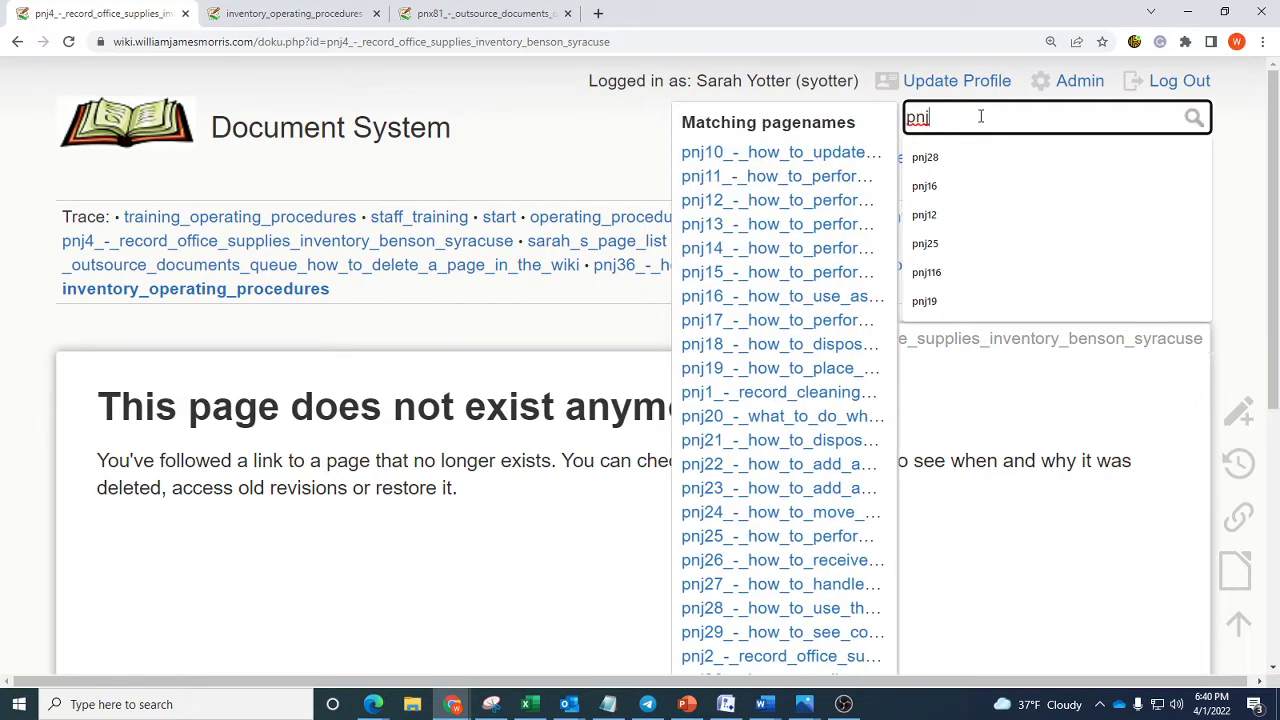
pyautogui.write('4')
pyautogui.press('Return')
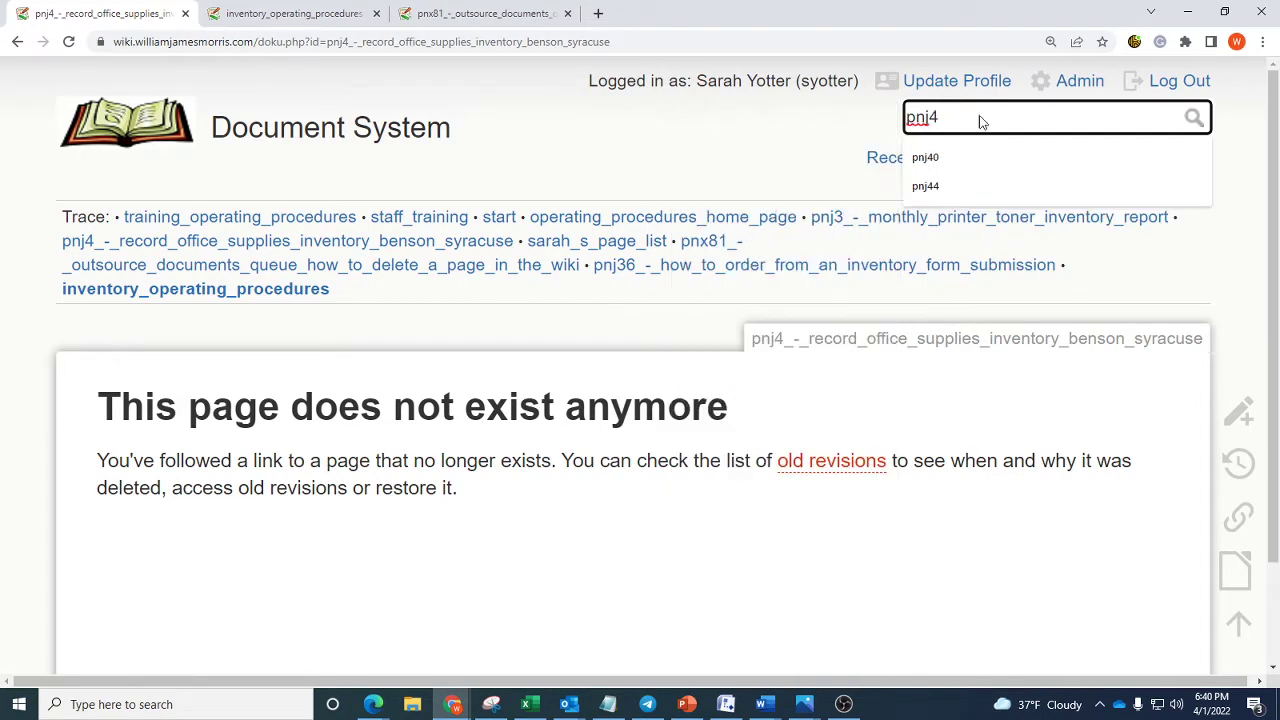
pyautogui.scroll(-2, 410, 428)
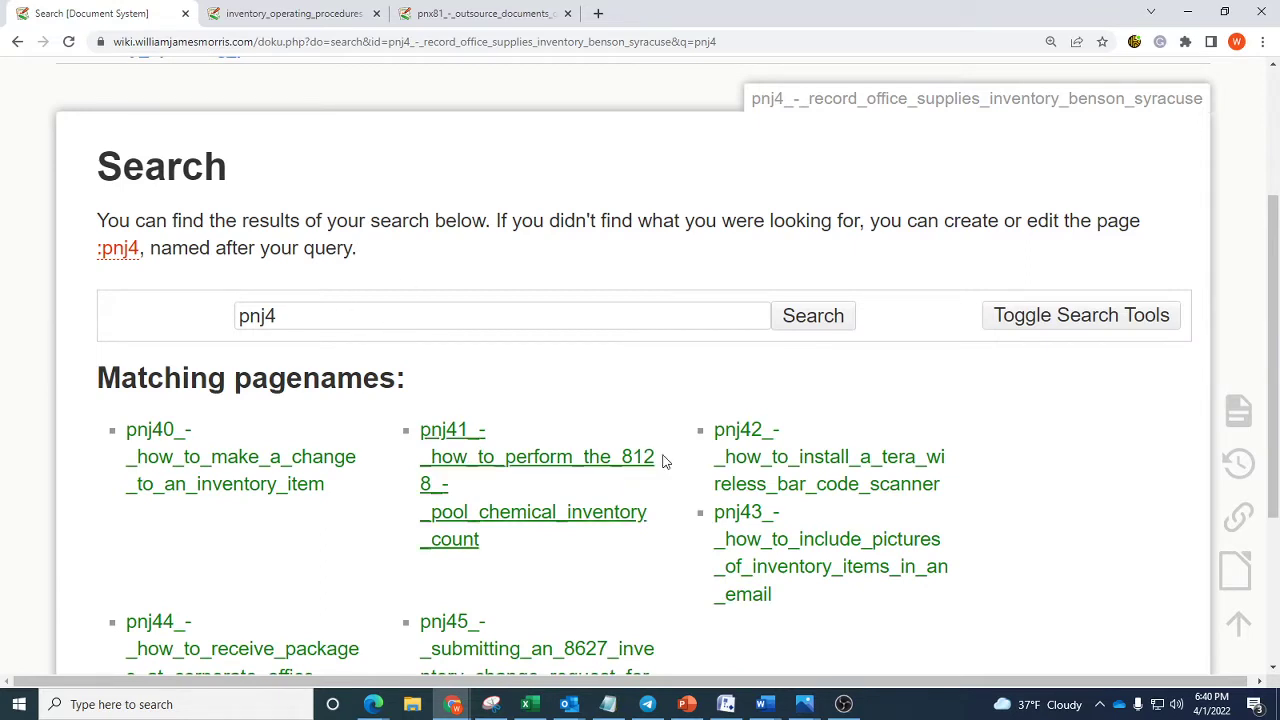
pyautogui.scroll(-2, 506, 542)
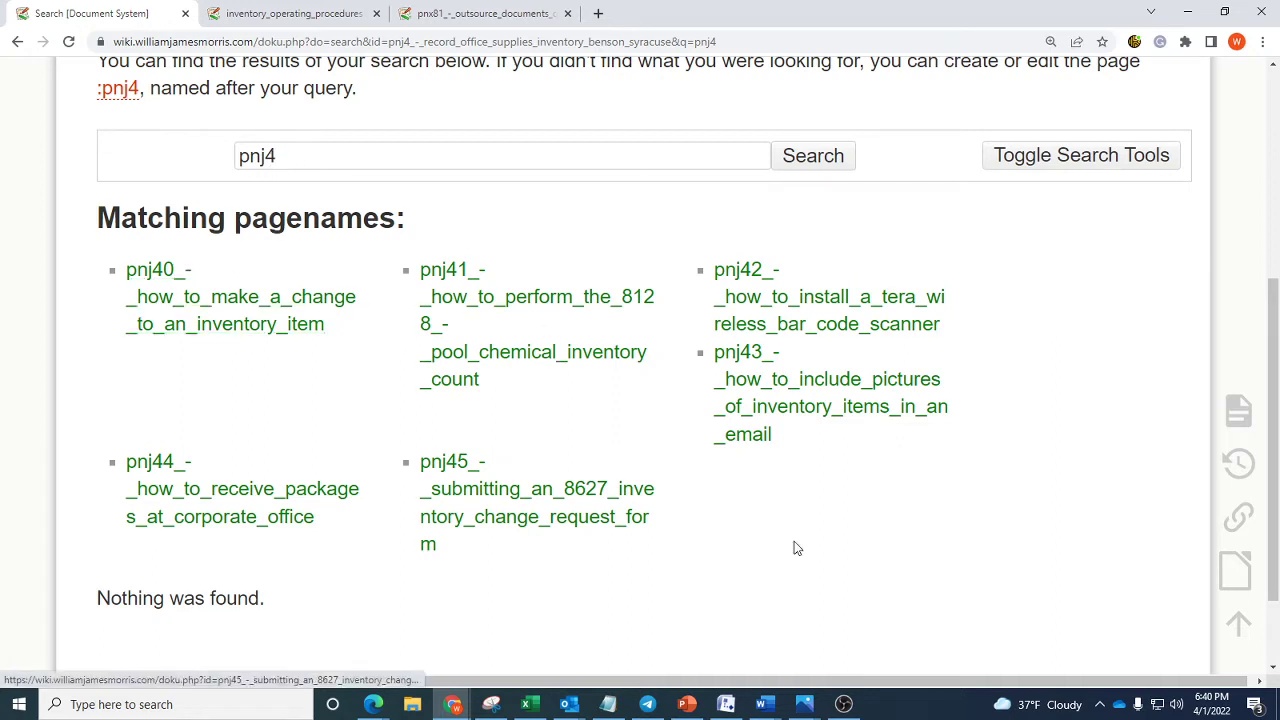
pyautogui.scroll(-2, 870, 538)
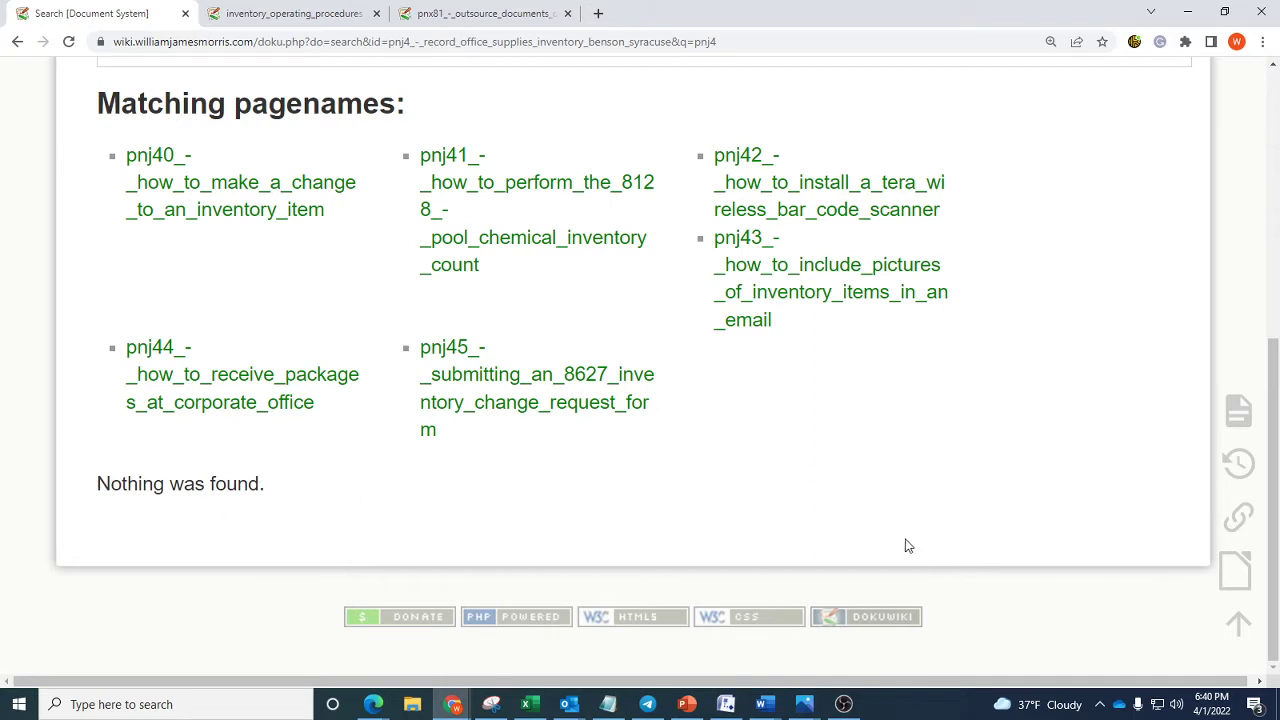
pyautogui.scroll(2, 905, 535)
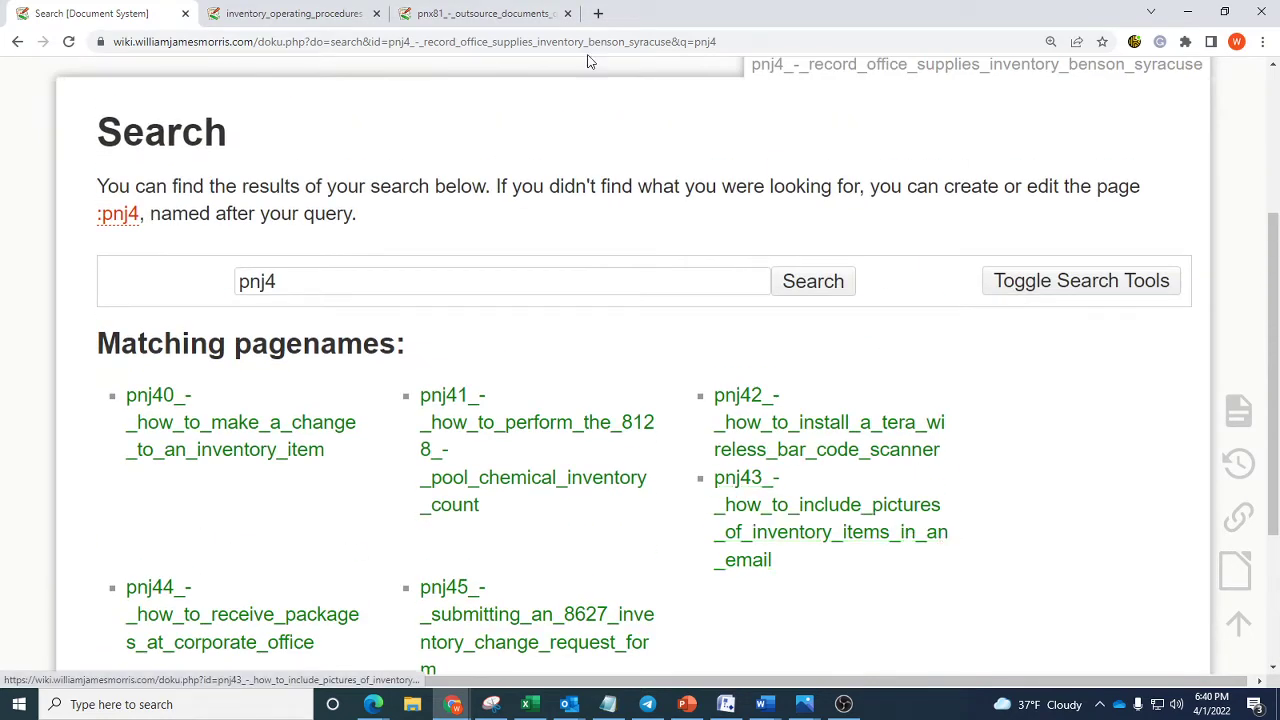
pyautogui.click(442, 17)
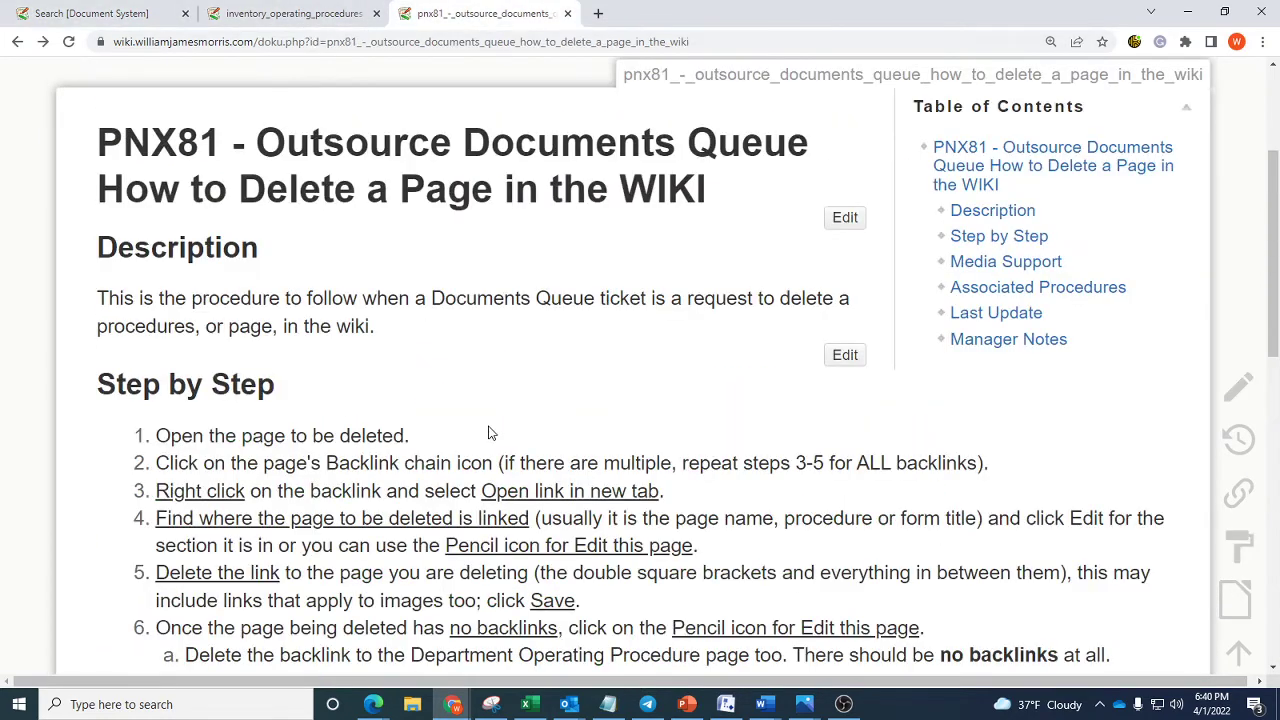
pyautogui.scroll(-2, 490, 432)
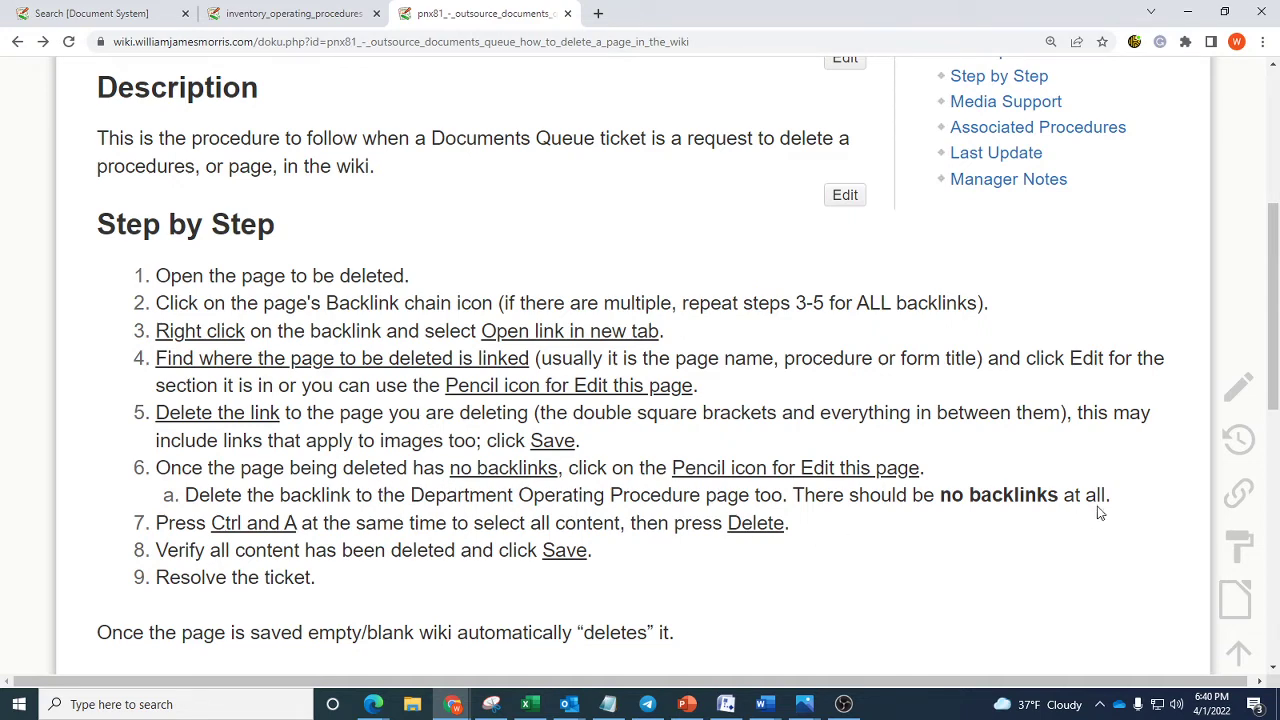
pyautogui.moveTo(1116, 498); pyautogui.dragTo(777, 490)
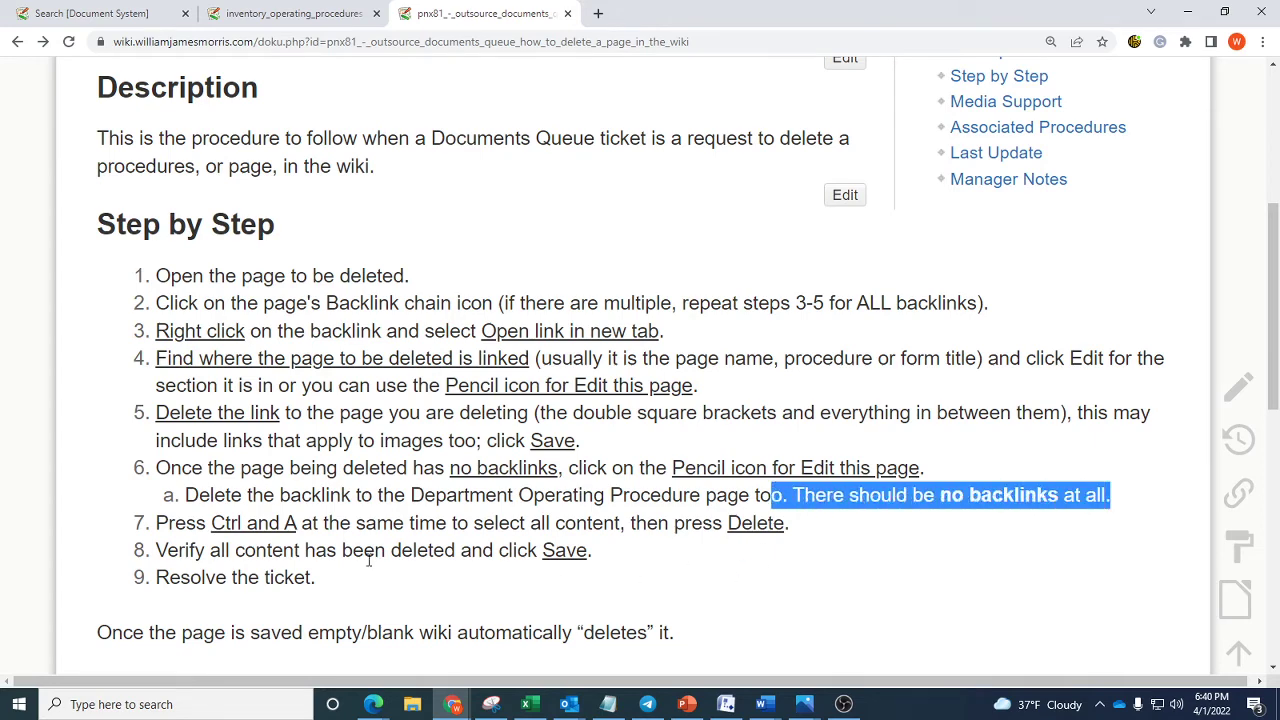
pyautogui.scroll(-2, 620, 560)
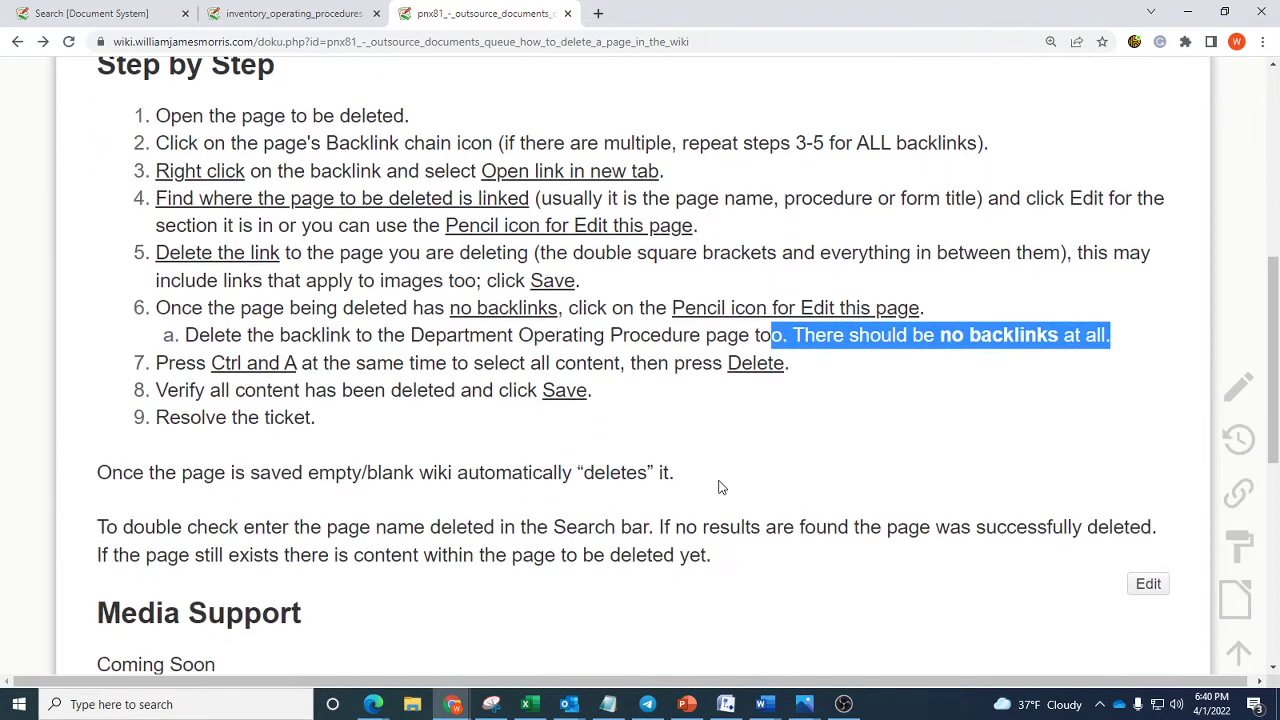
pyautogui.moveTo(690, 476); pyautogui.dragTo(84, 478)
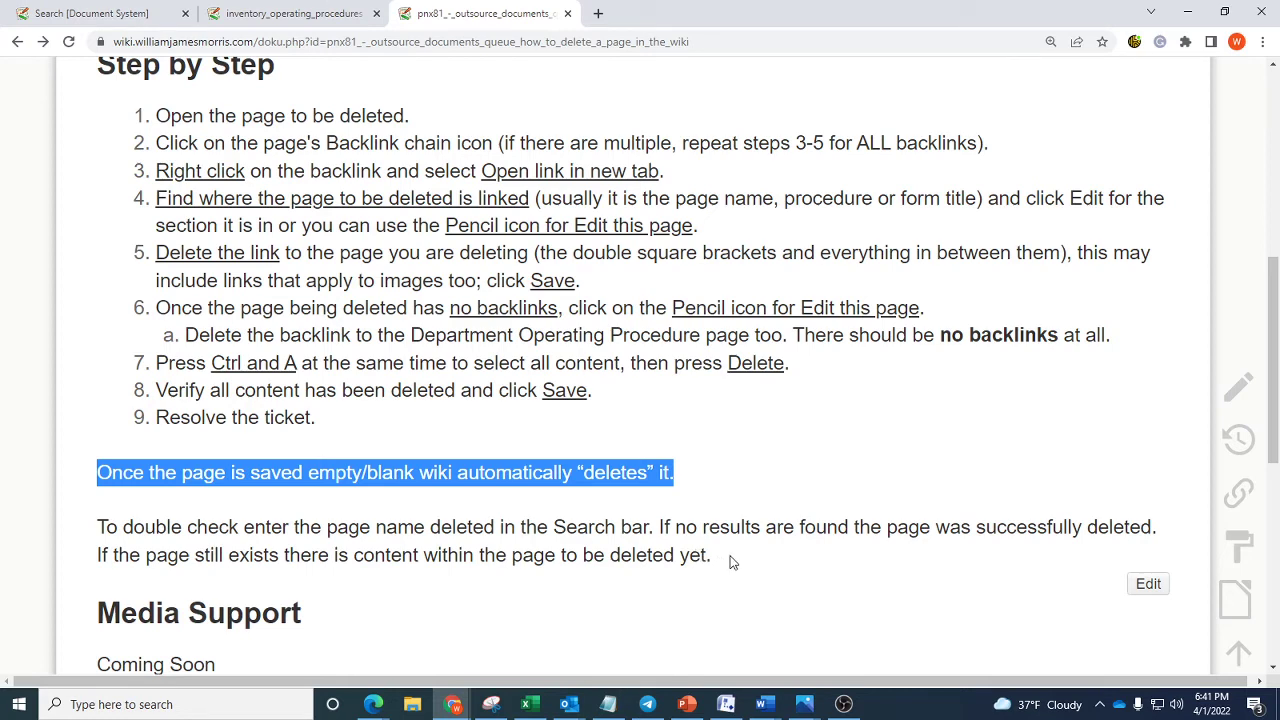
pyautogui.click(730, 562)
pyautogui.scroll(-2, 720, 570)
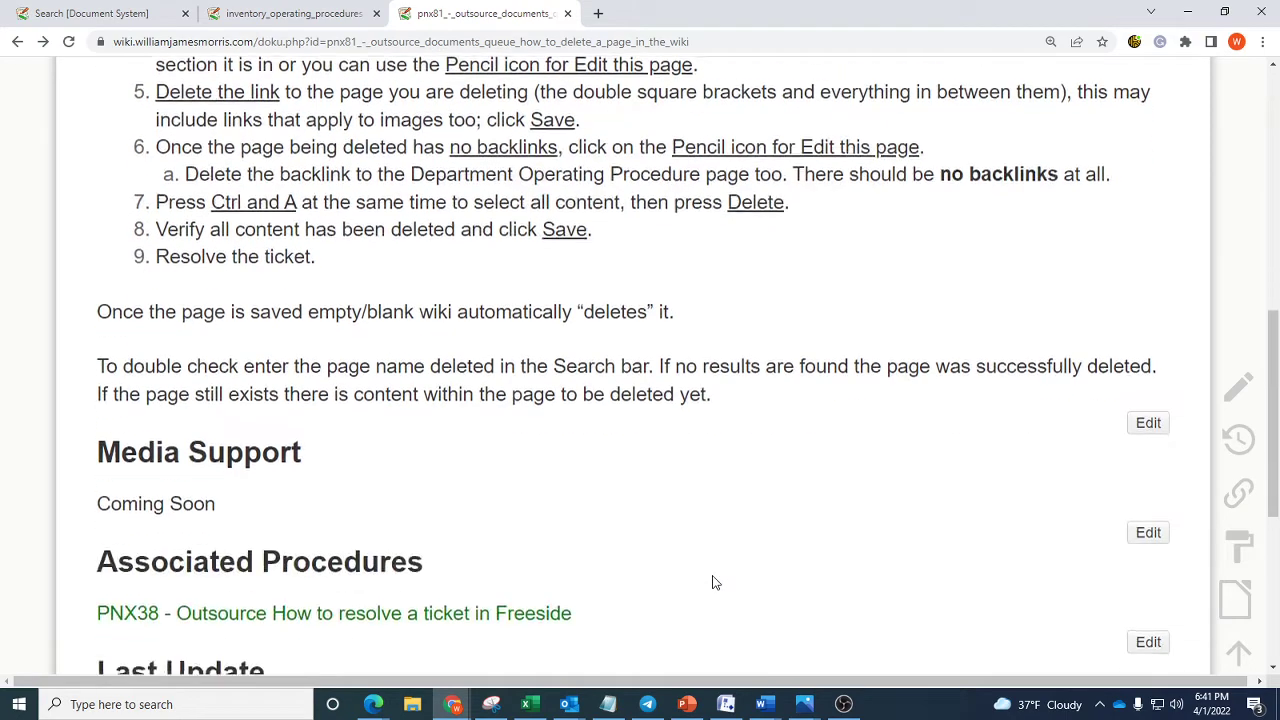
pyautogui.scroll(-3, 715, 582)
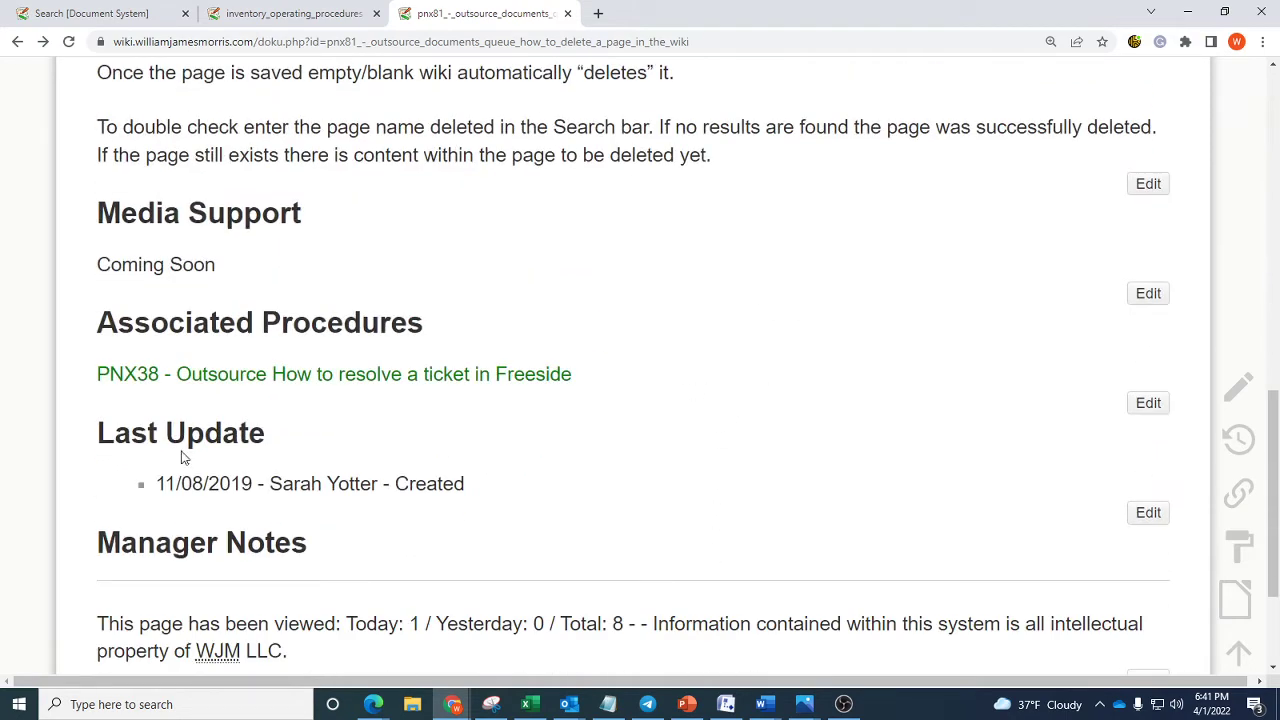
pyautogui.scroll(4, 900, 465)
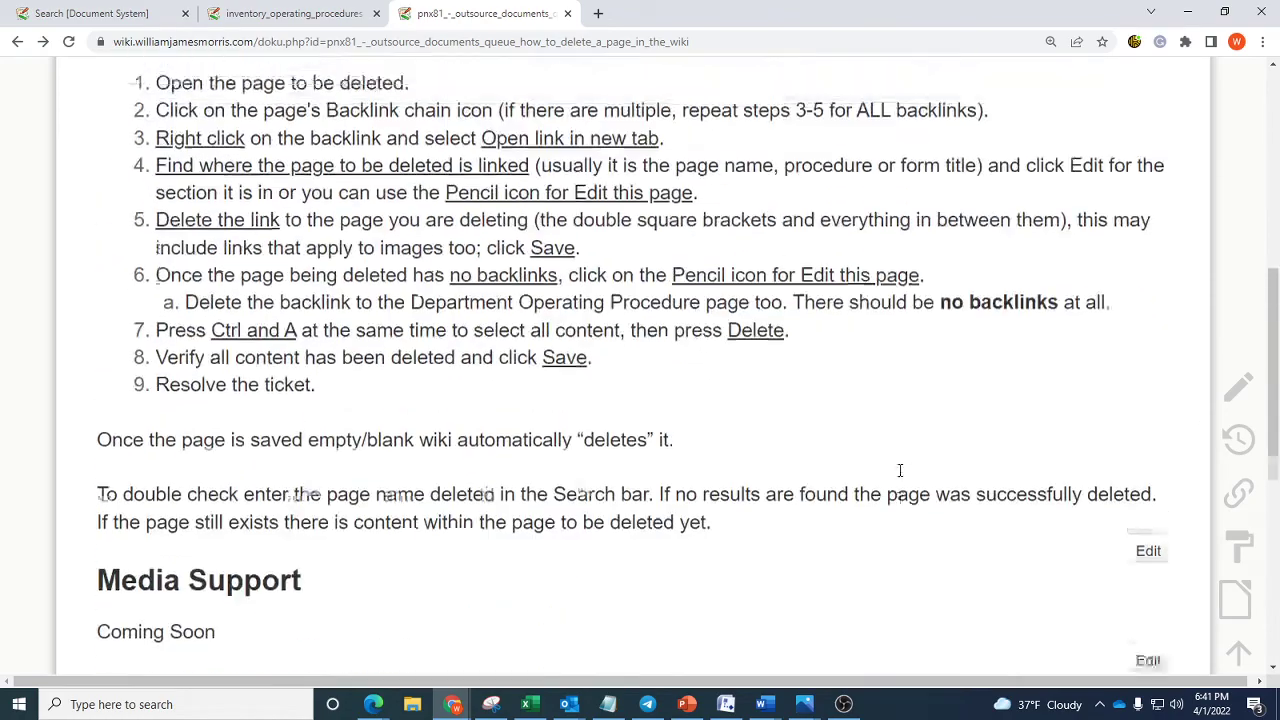